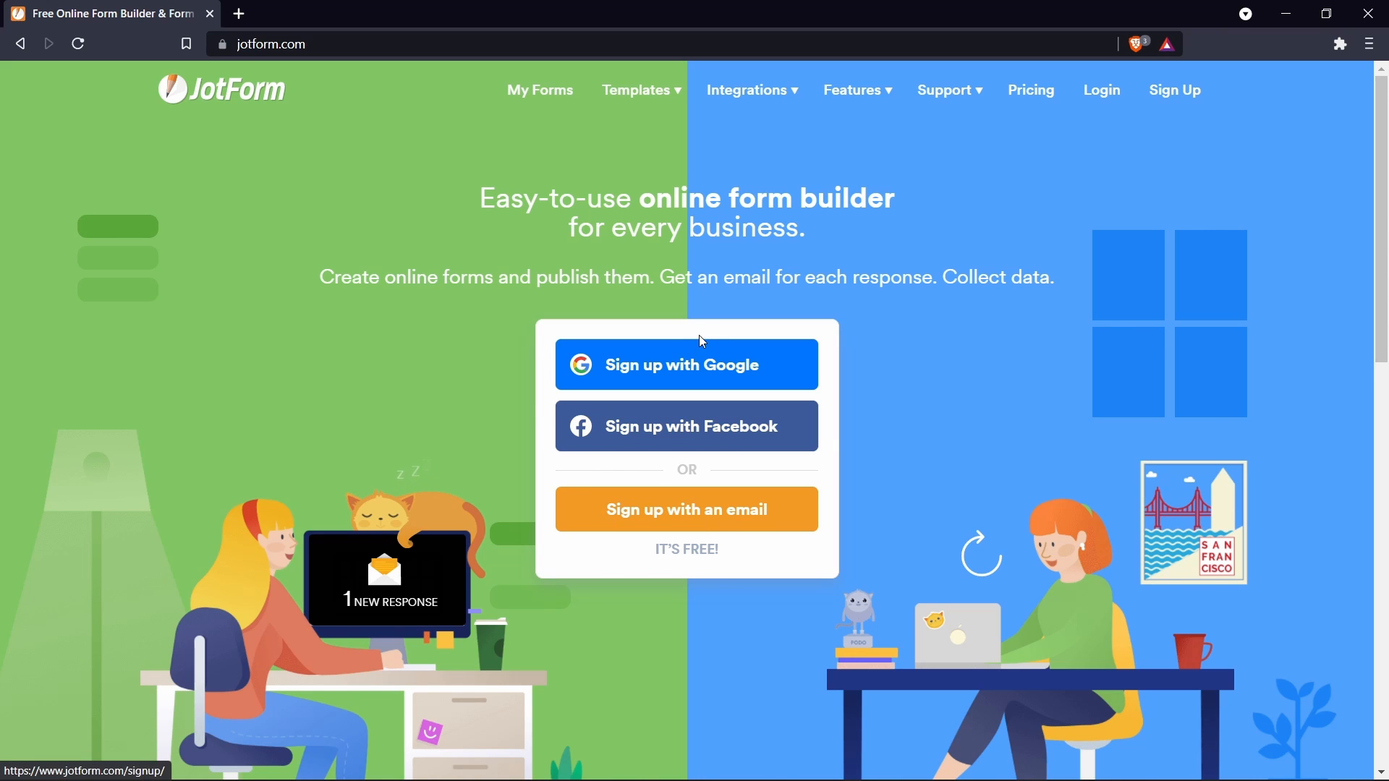
Step: Sign up for JotForm using an existing Google account
{"action": "left_click", "coordinate": [722, 367]}
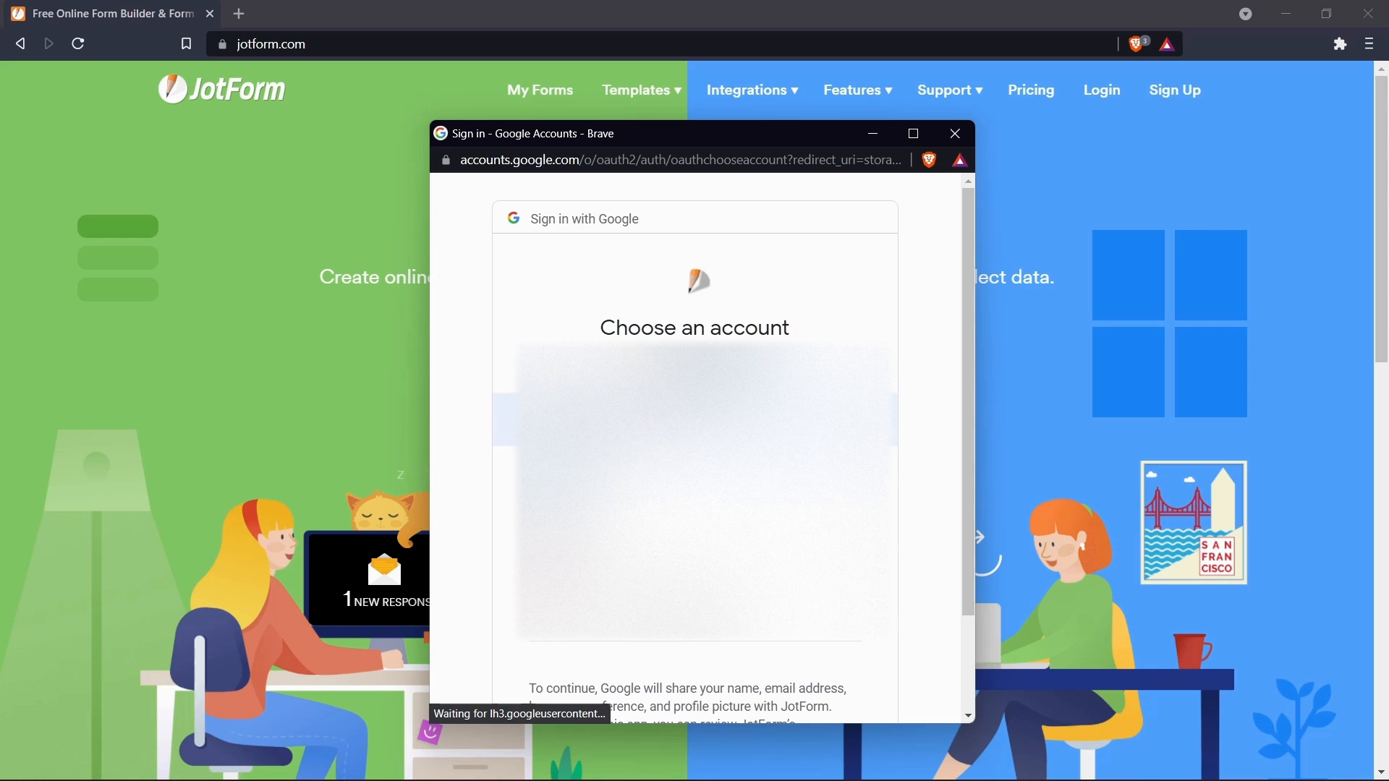
{"action": "left_click", "coordinate": [665, 518]}
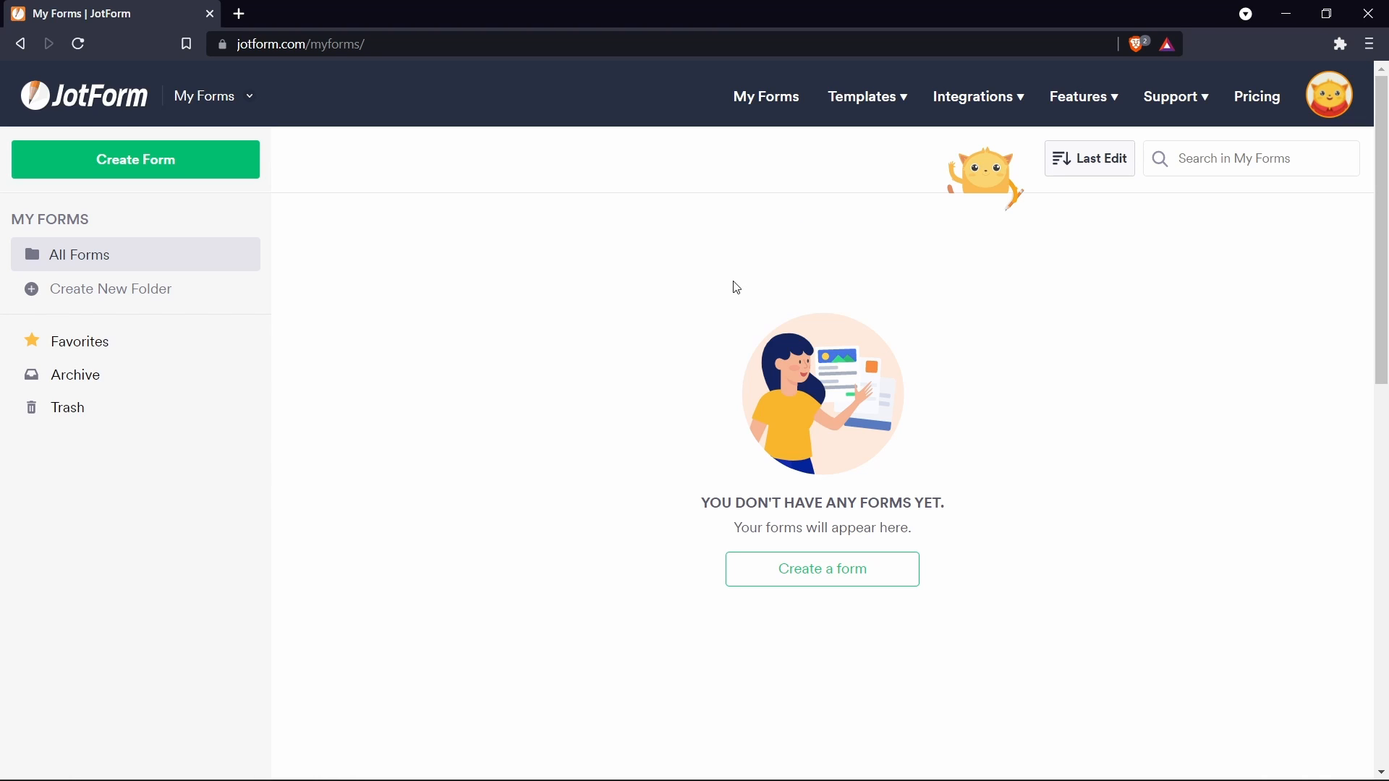
Step: Browse the ready-made form templates and their type categories
{"action": "left_click", "coordinate": [866, 115]}
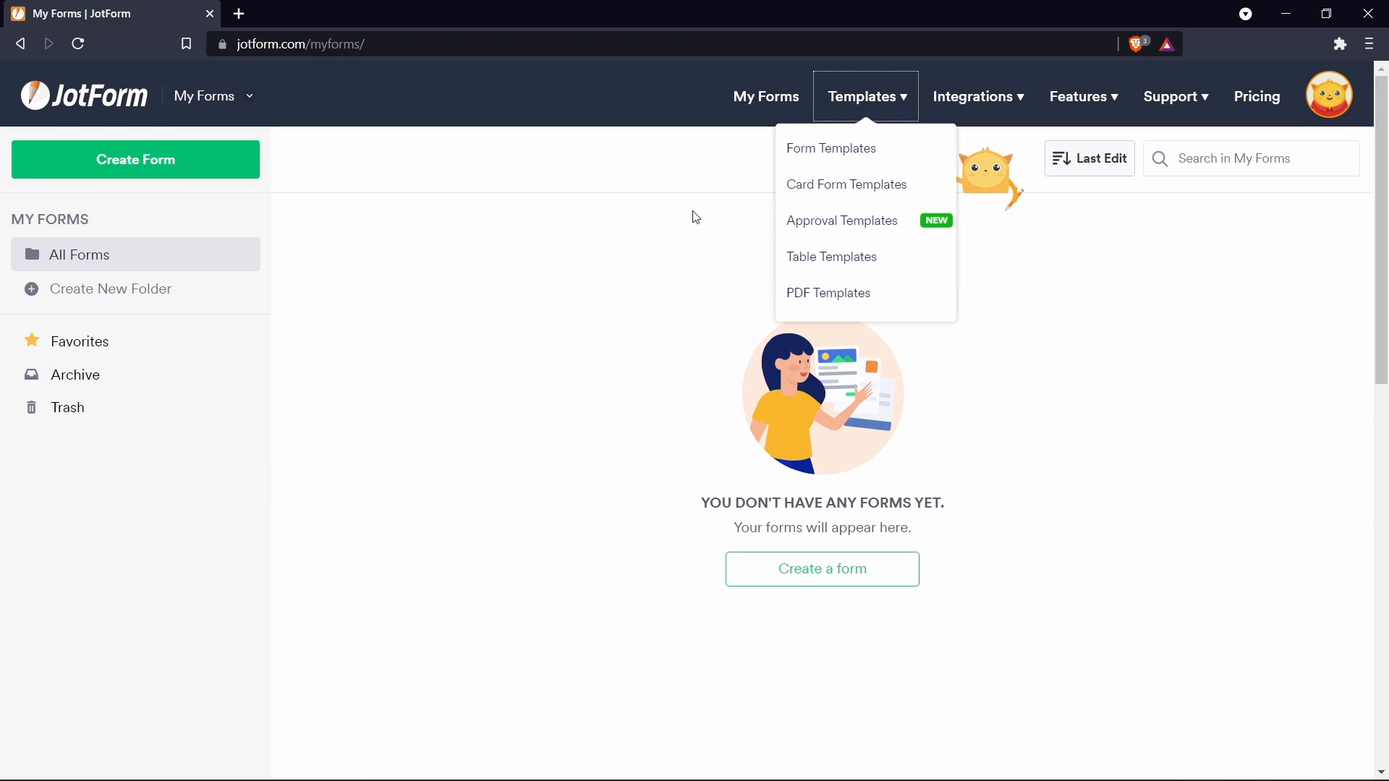
{"action": "left_click", "coordinate": [664, 278]}
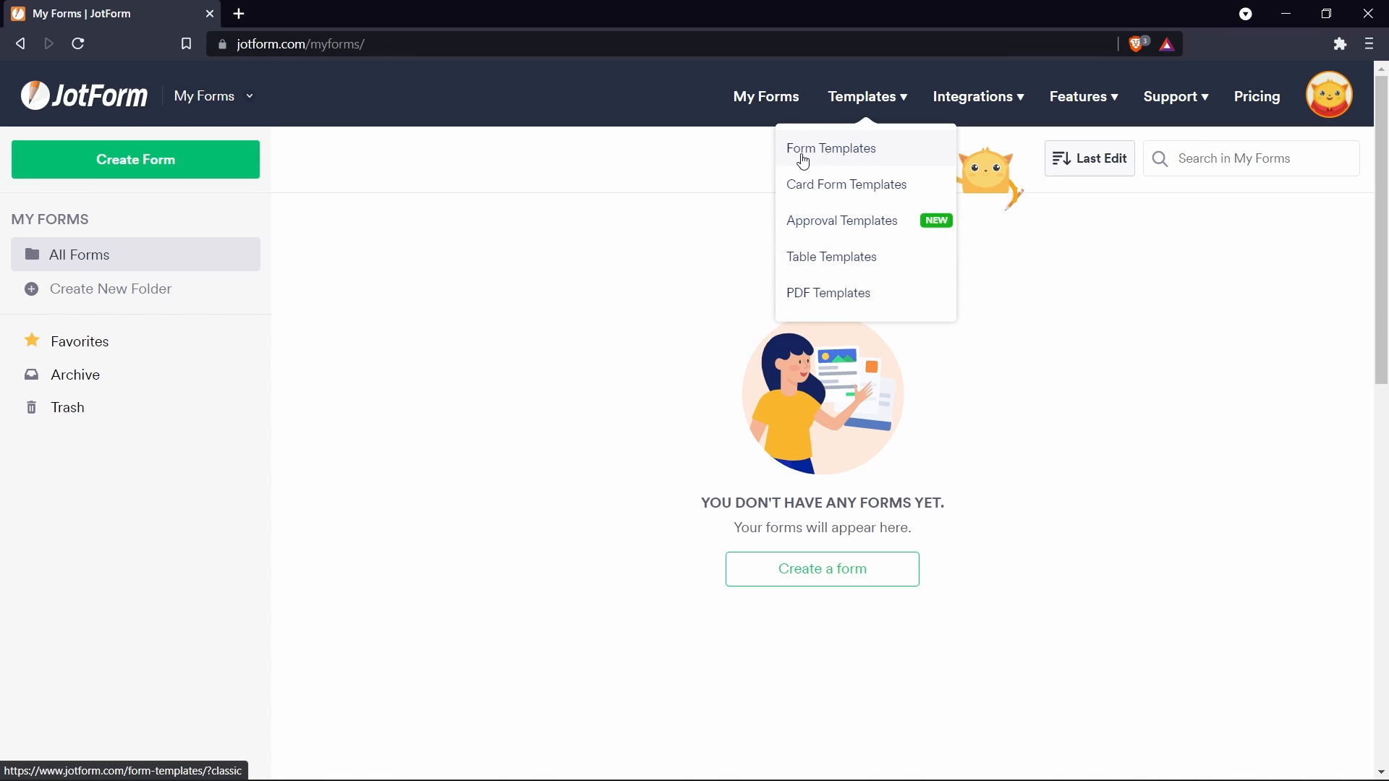
{"action": "left_click", "coordinate": [850, 159]}
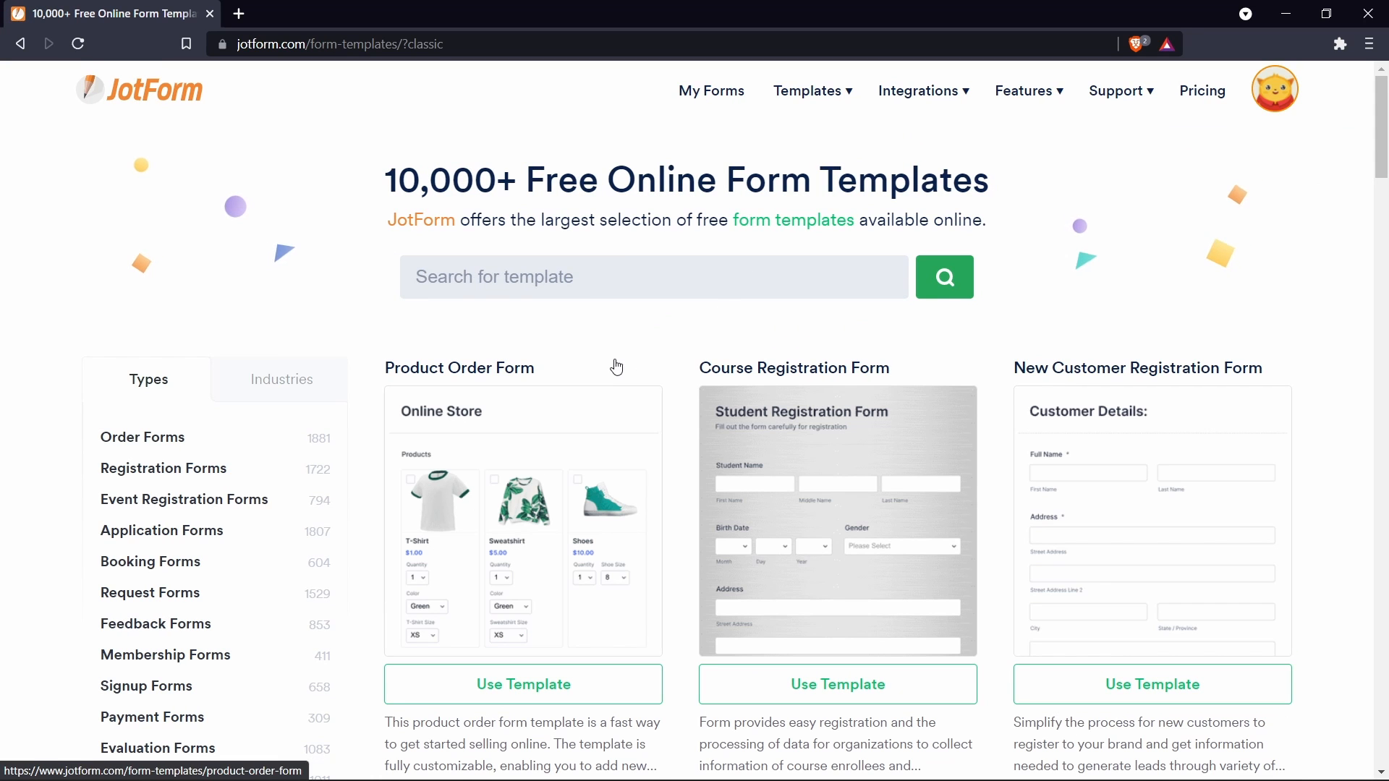
{"action": "scroll", "coordinate": [339, 331], "scroll_direction": "down", "scroll_amount": 3}
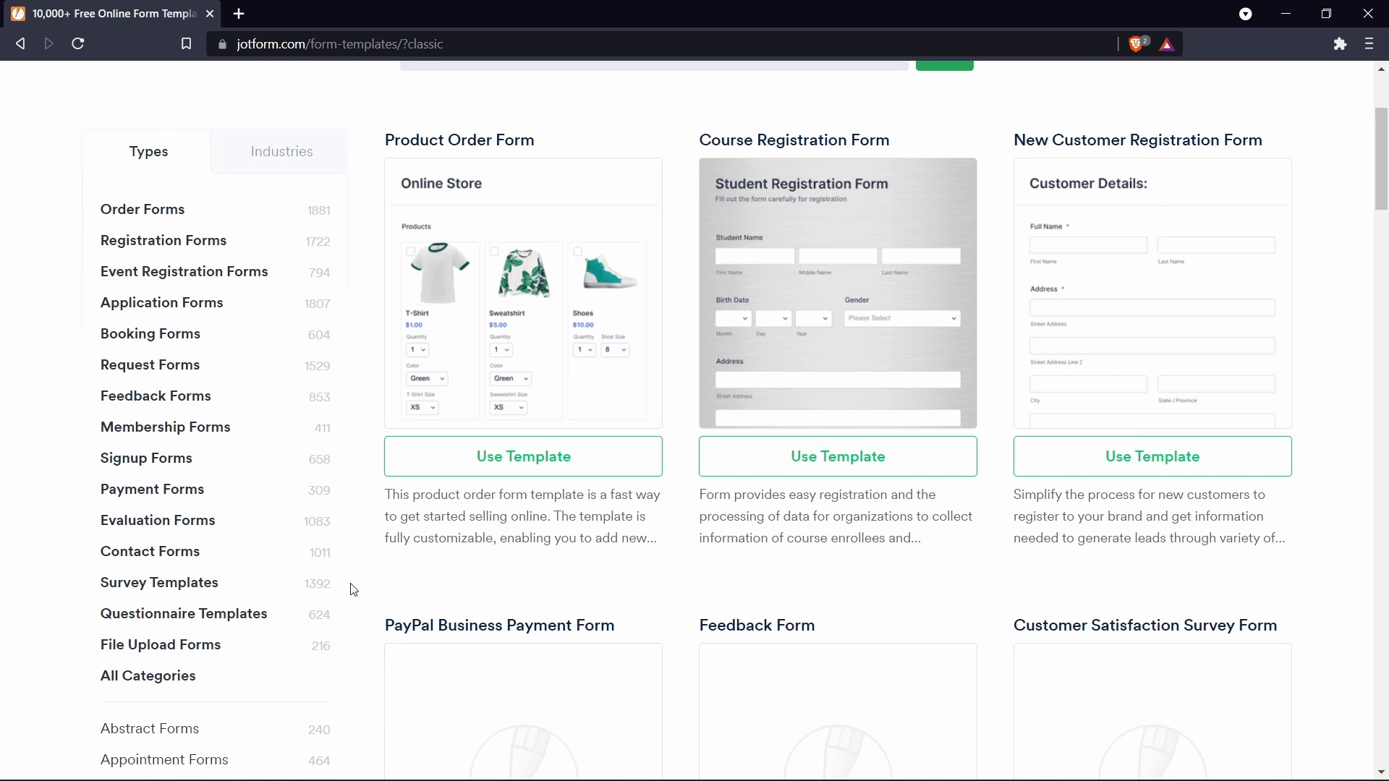
{"action": "scroll", "coordinate": [345, 703], "scroll_direction": "down", "scroll_amount": 4}
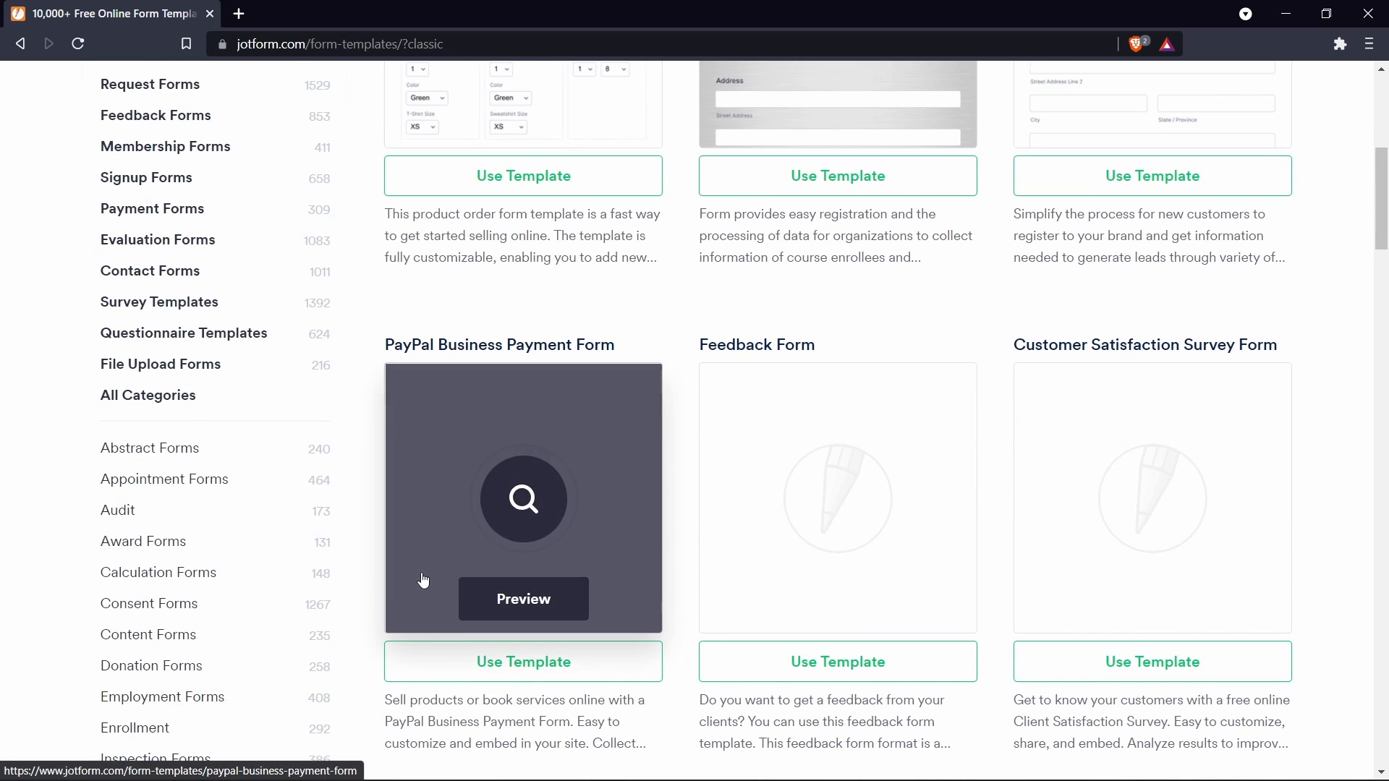
{"action": "scroll", "coordinate": [391, 437], "scroll_direction": "down", "scroll_amount": 2}
{"action": "scroll", "coordinate": [363, 414], "scroll_direction": "up", "scroll_amount": 6}
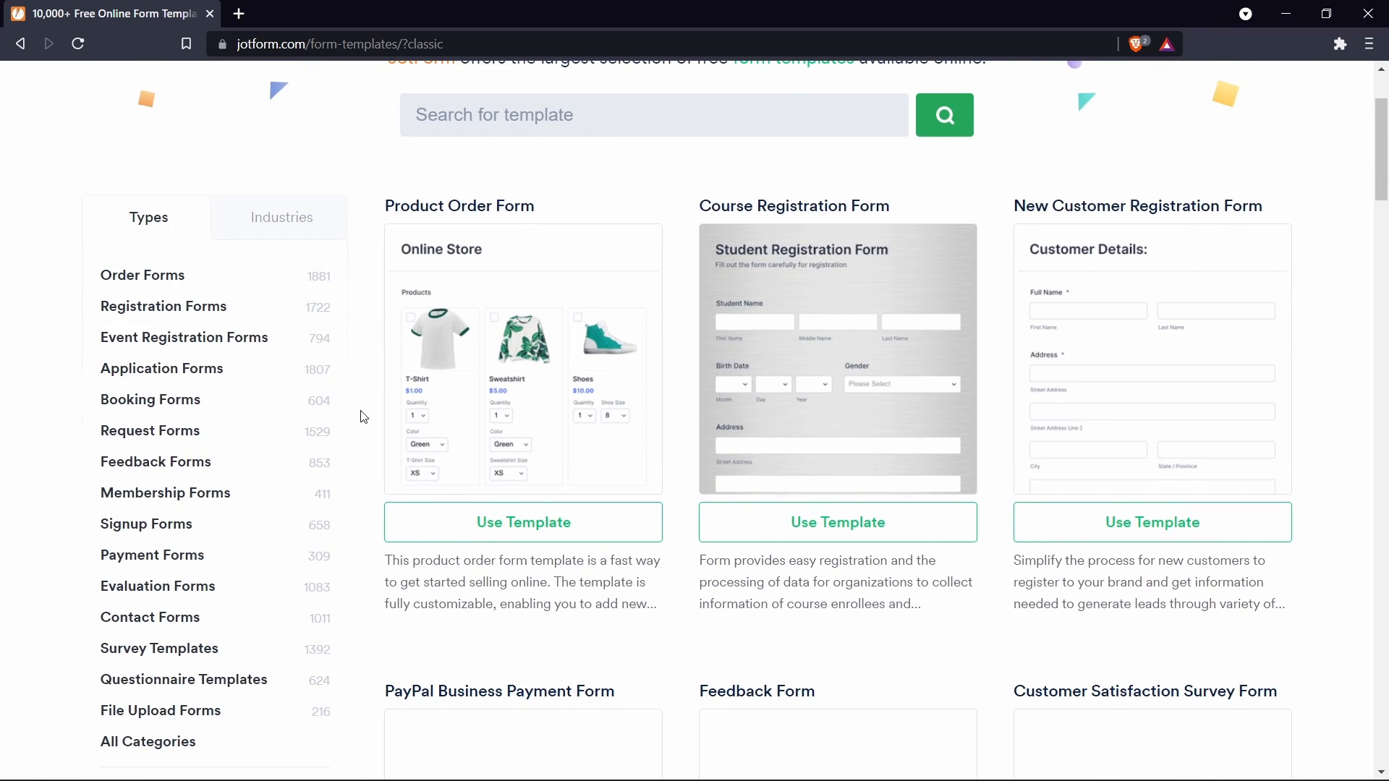
{"action": "scroll", "coordinate": [363, 413], "scroll_direction": "up", "scroll_amount": 2}
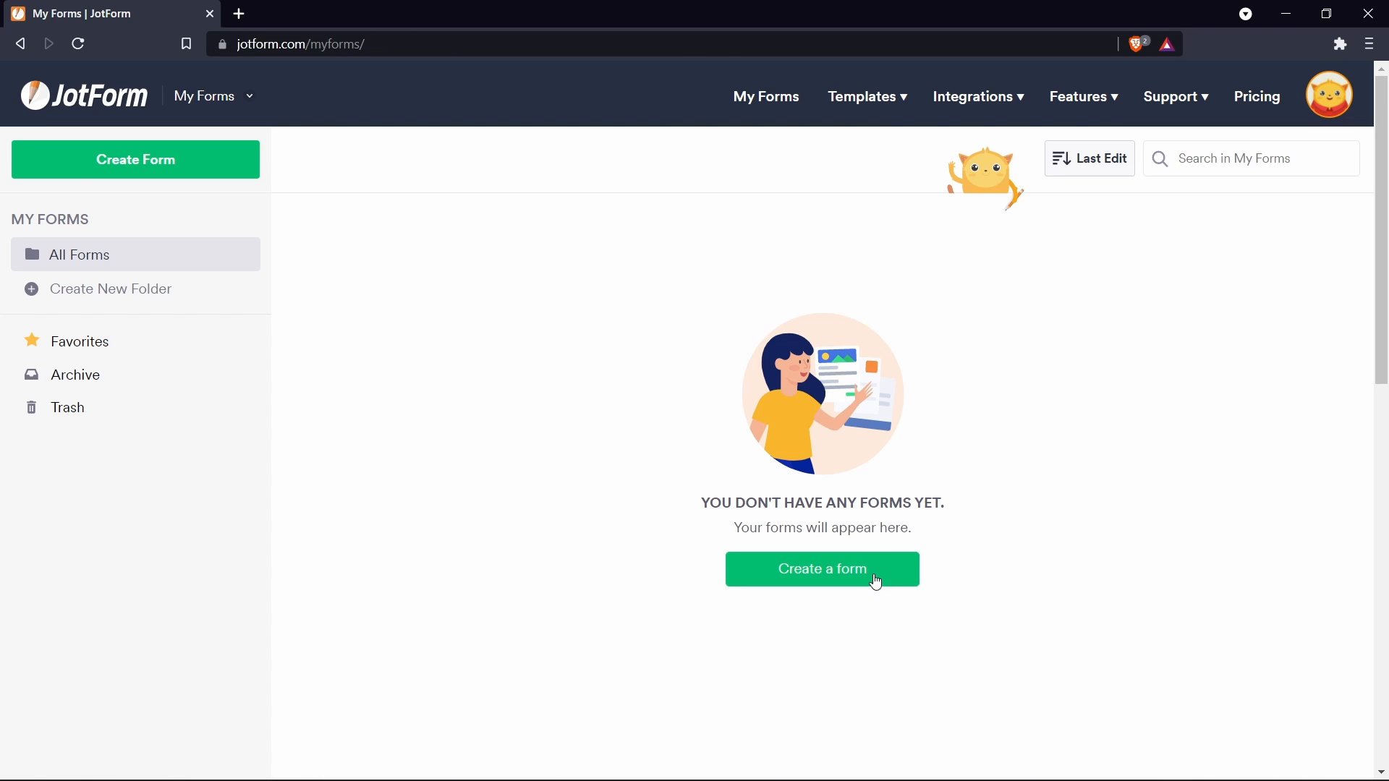
Step: Create a new form from scratch with the Classic Form layout
{"action": "left_click", "coordinate": [876, 583]}
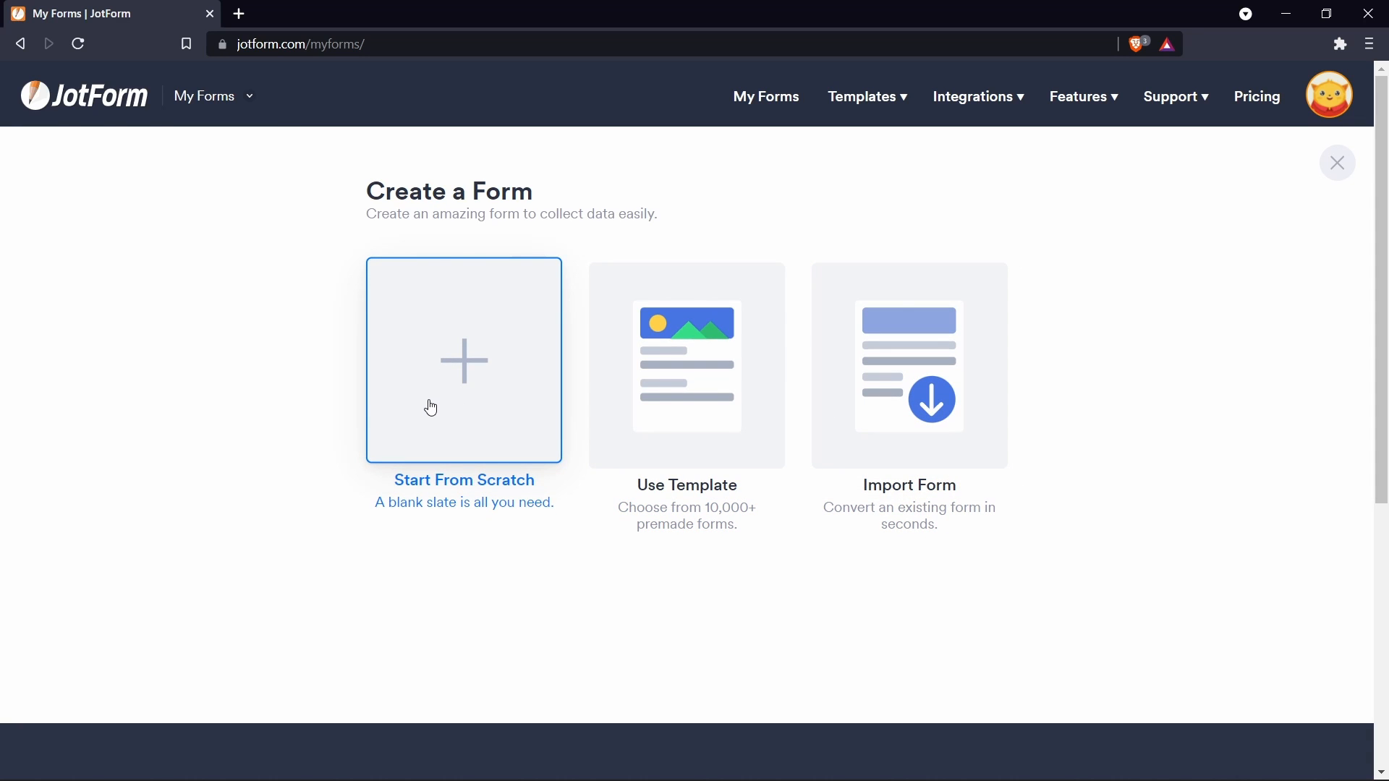
{"action": "left_click", "coordinate": [456, 412]}
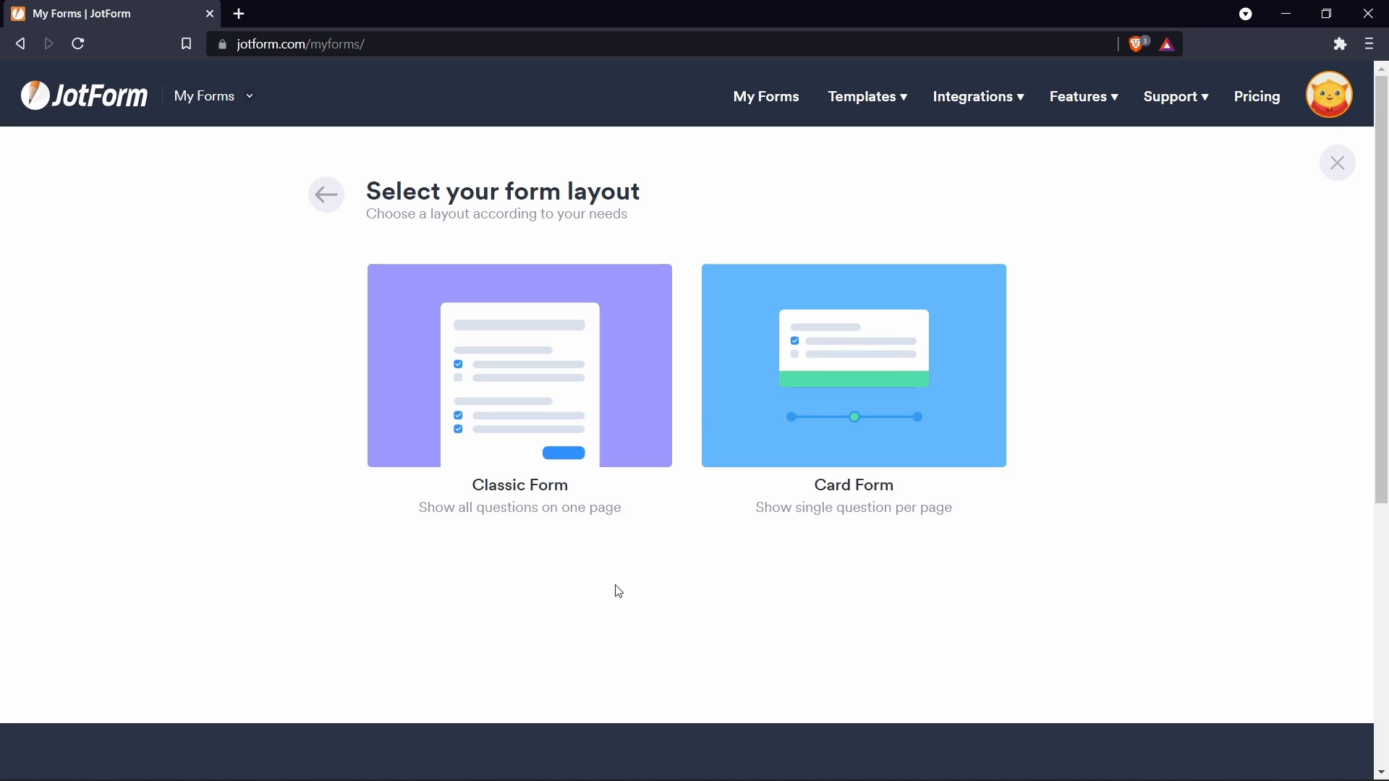
{"action": "left_click", "coordinate": [494, 393]}
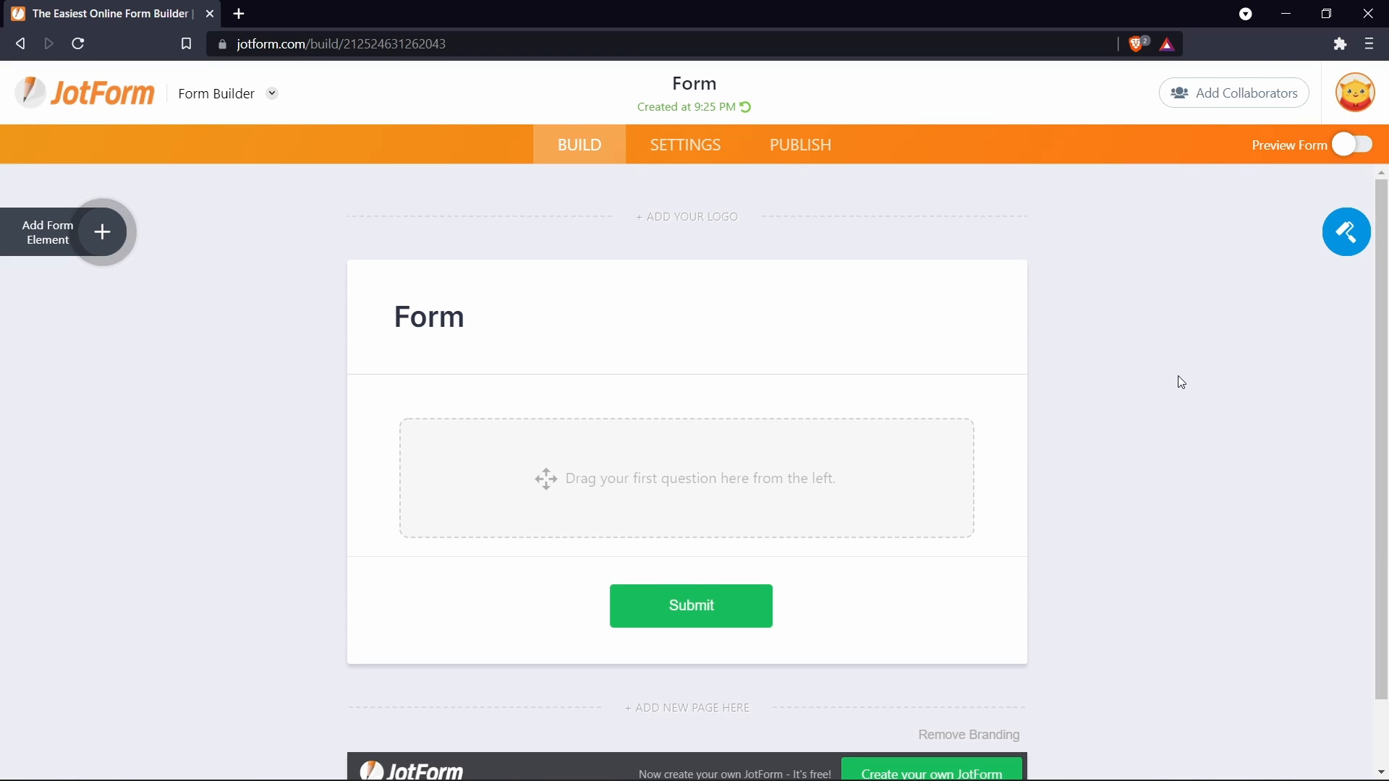
Step: Look through the available basic, payment and widget form elements, then close the list
{"action": "left_click", "coordinate": [103, 233]}
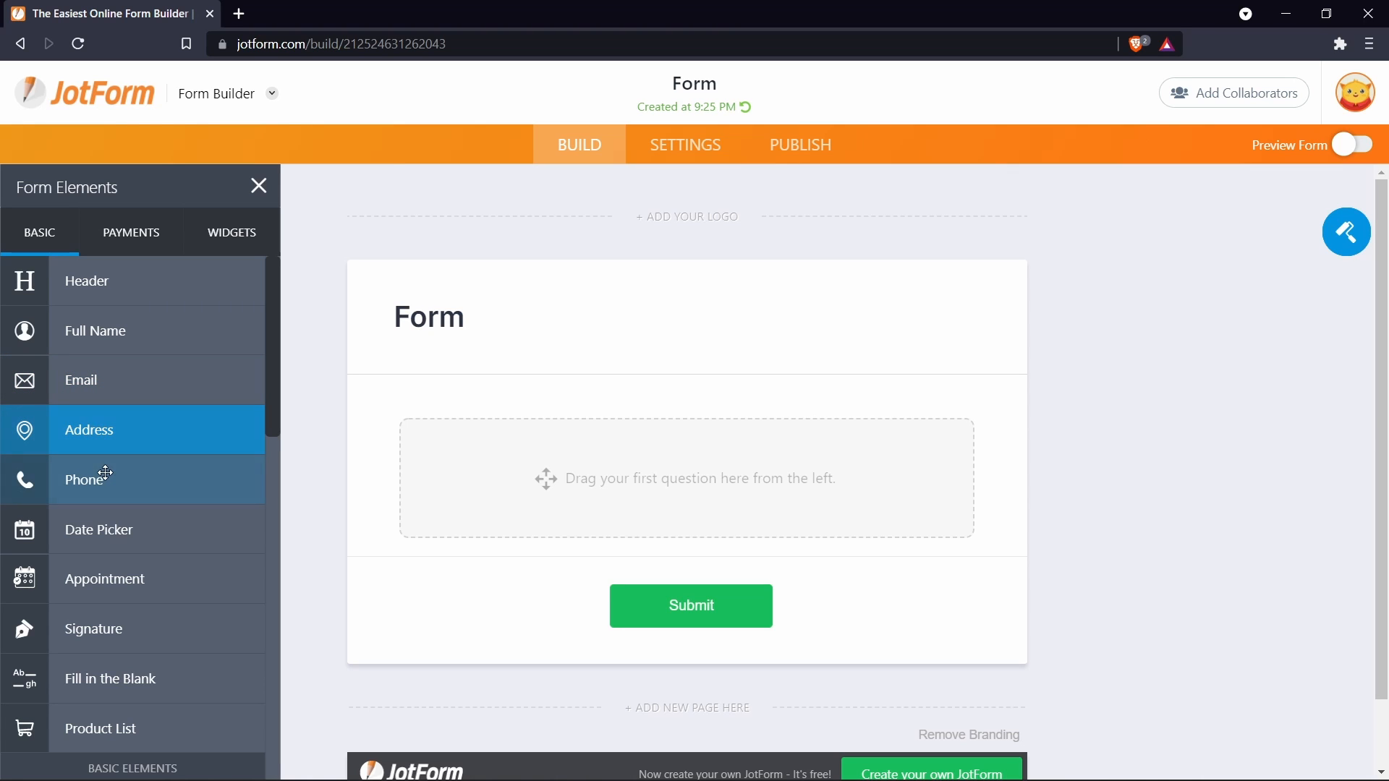
{"action": "left_click", "coordinate": [128, 233]}
{"action": "scroll", "coordinate": [159, 528], "scroll_direction": "down", "scroll_amount": 6}
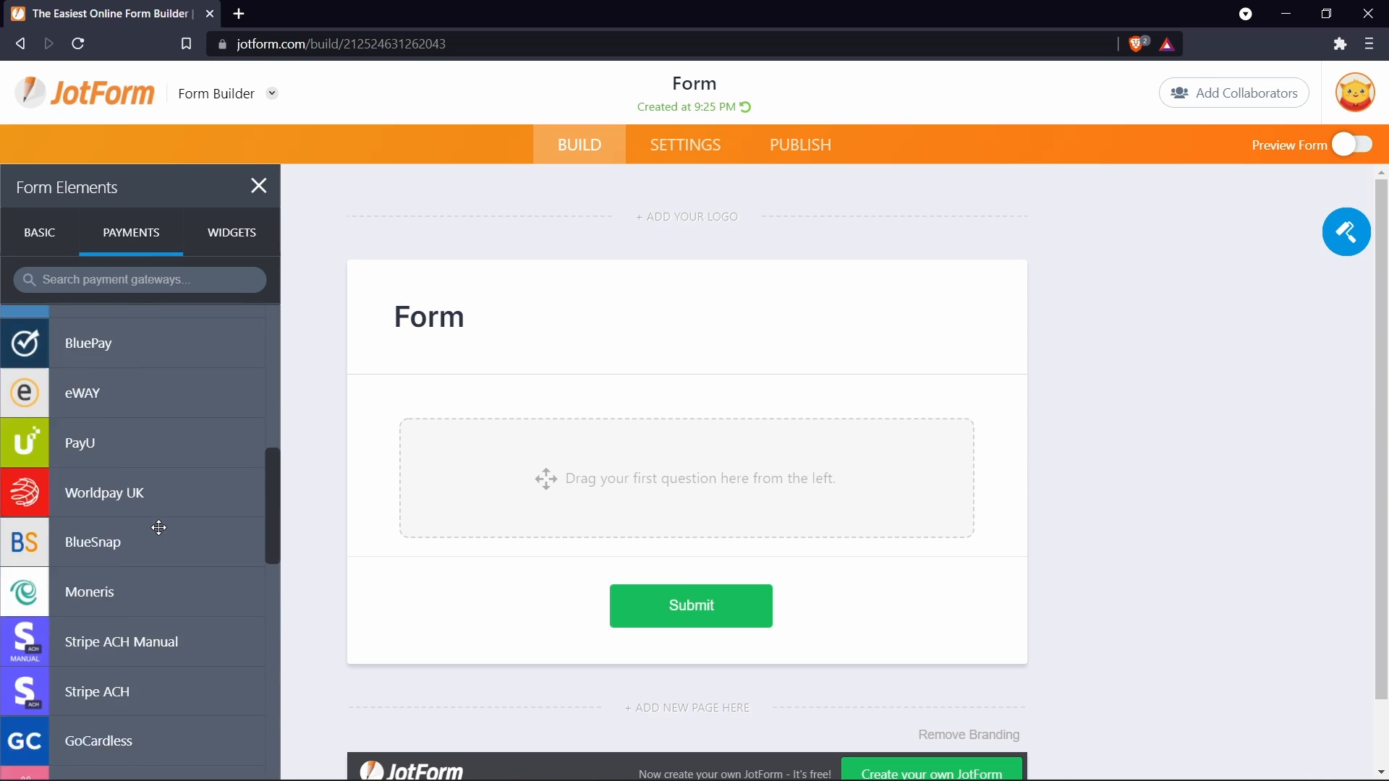
{"action": "scroll", "coordinate": [159, 528], "scroll_direction": "up", "scroll_amount": 8}
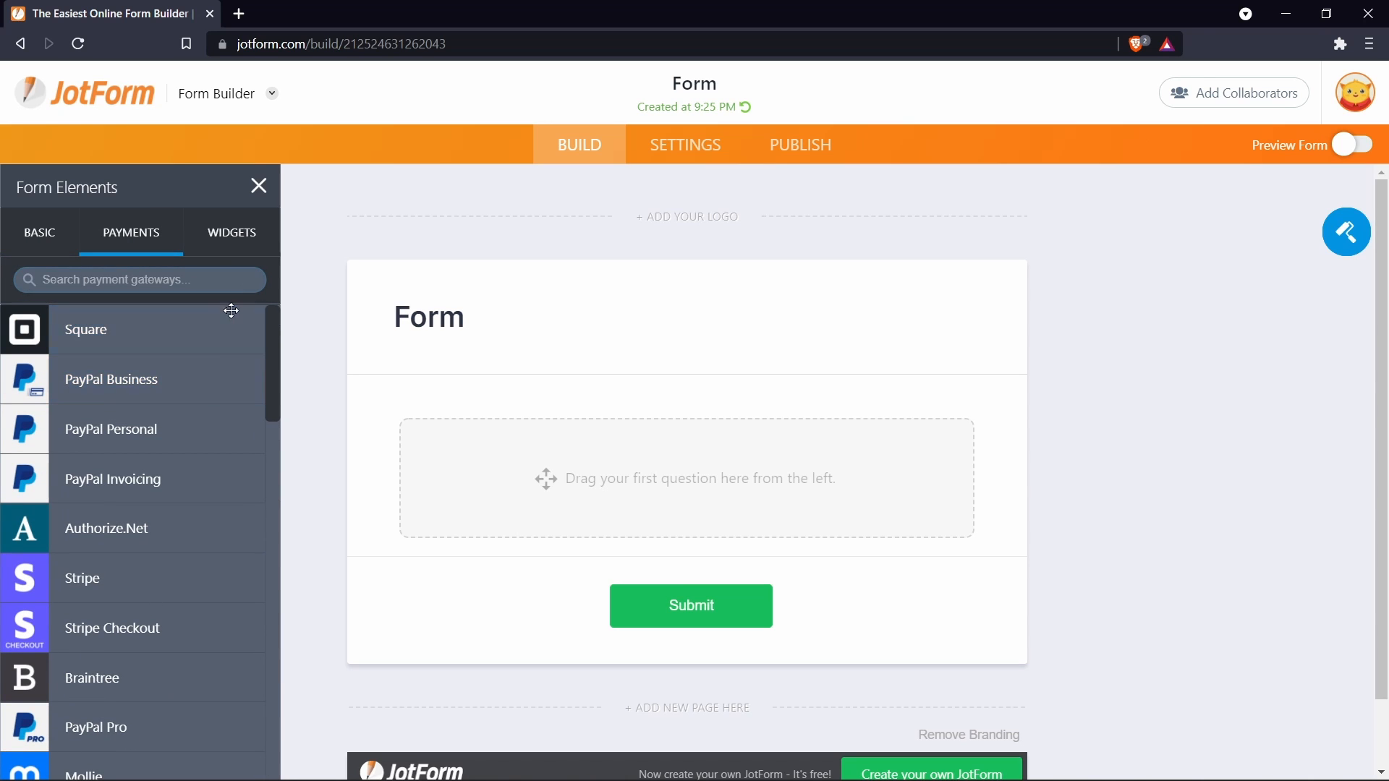
{"action": "left_click", "coordinate": [230, 234]}
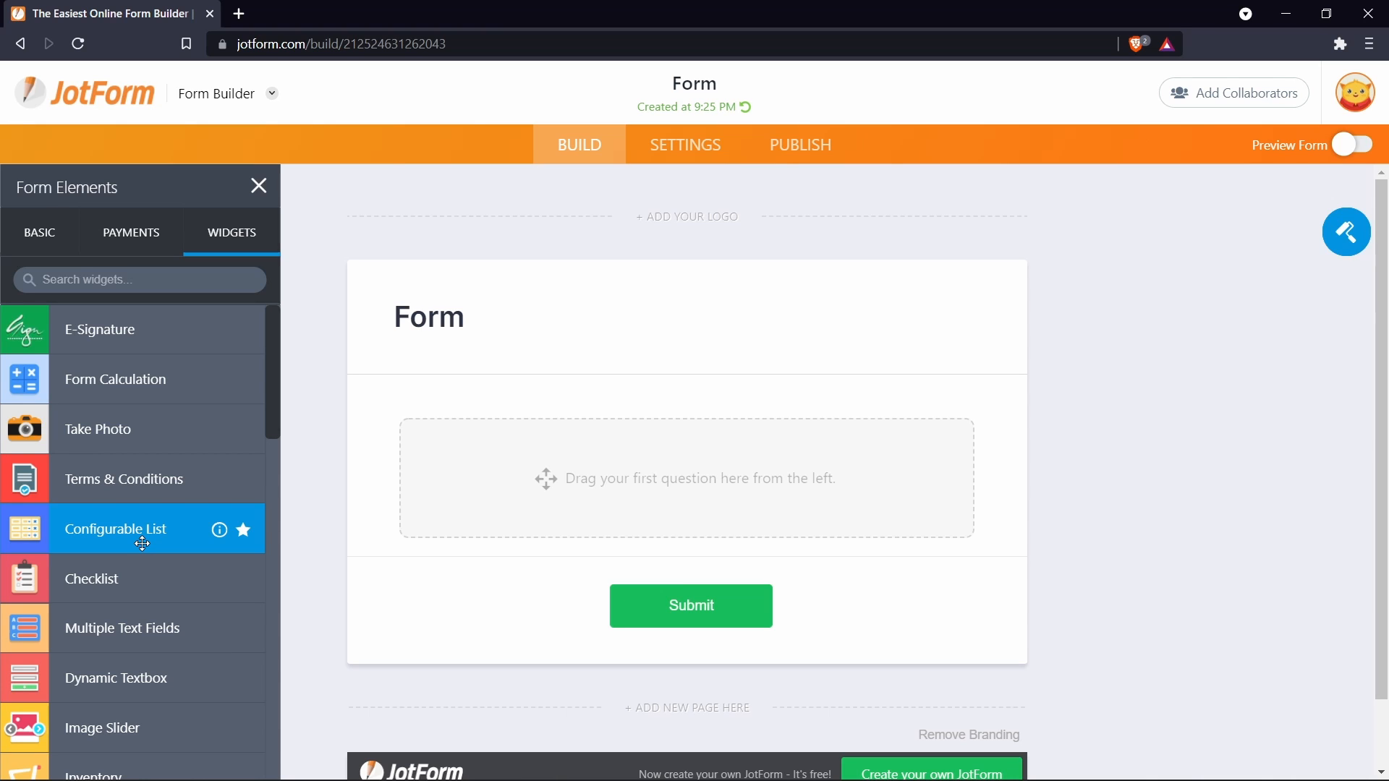
{"action": "left_click", "coordinate": [259, 186]}
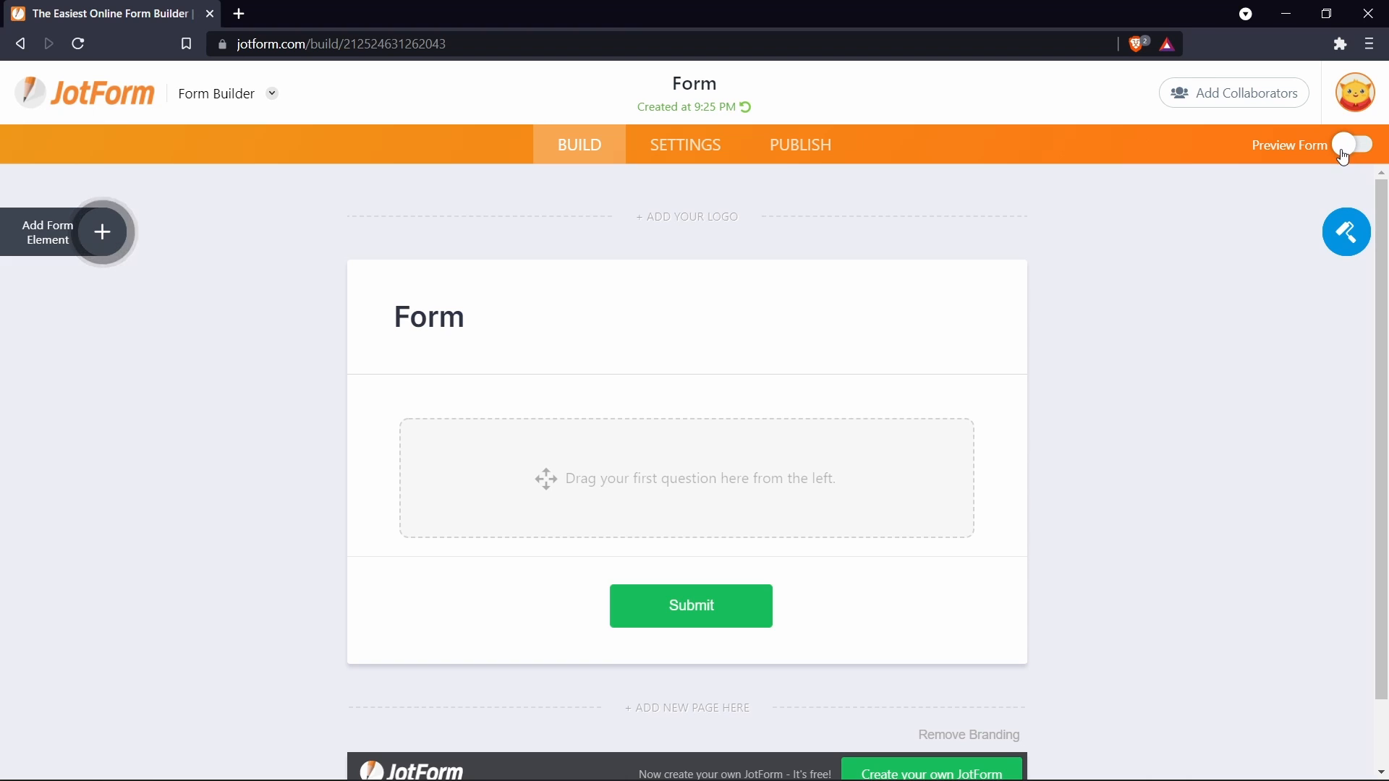
Step: Check the Form Designer's color options and the logo upload properties, closing both without changes
{"action": "left_click", "coordinate": [1347, 233]}
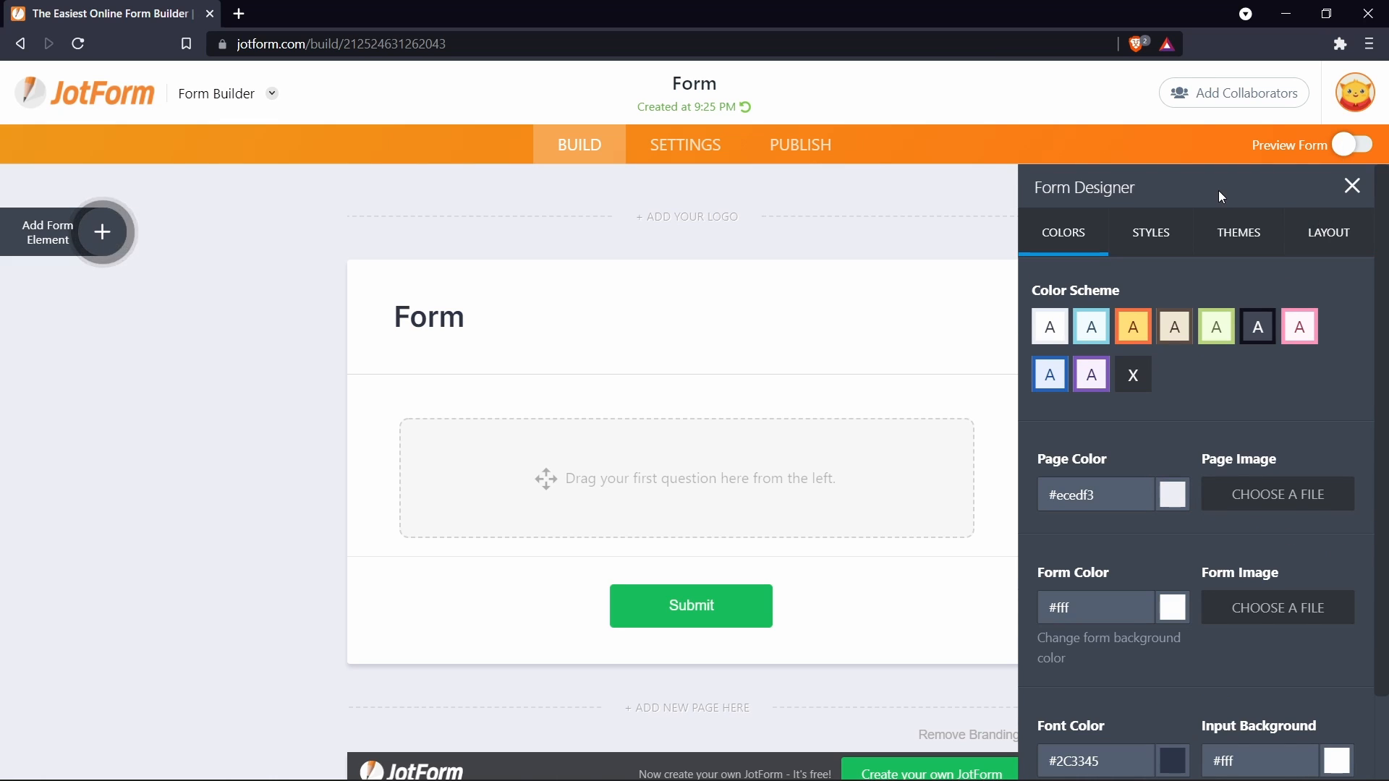
{"action": "left_click", "coordinate": [1350, 190]}
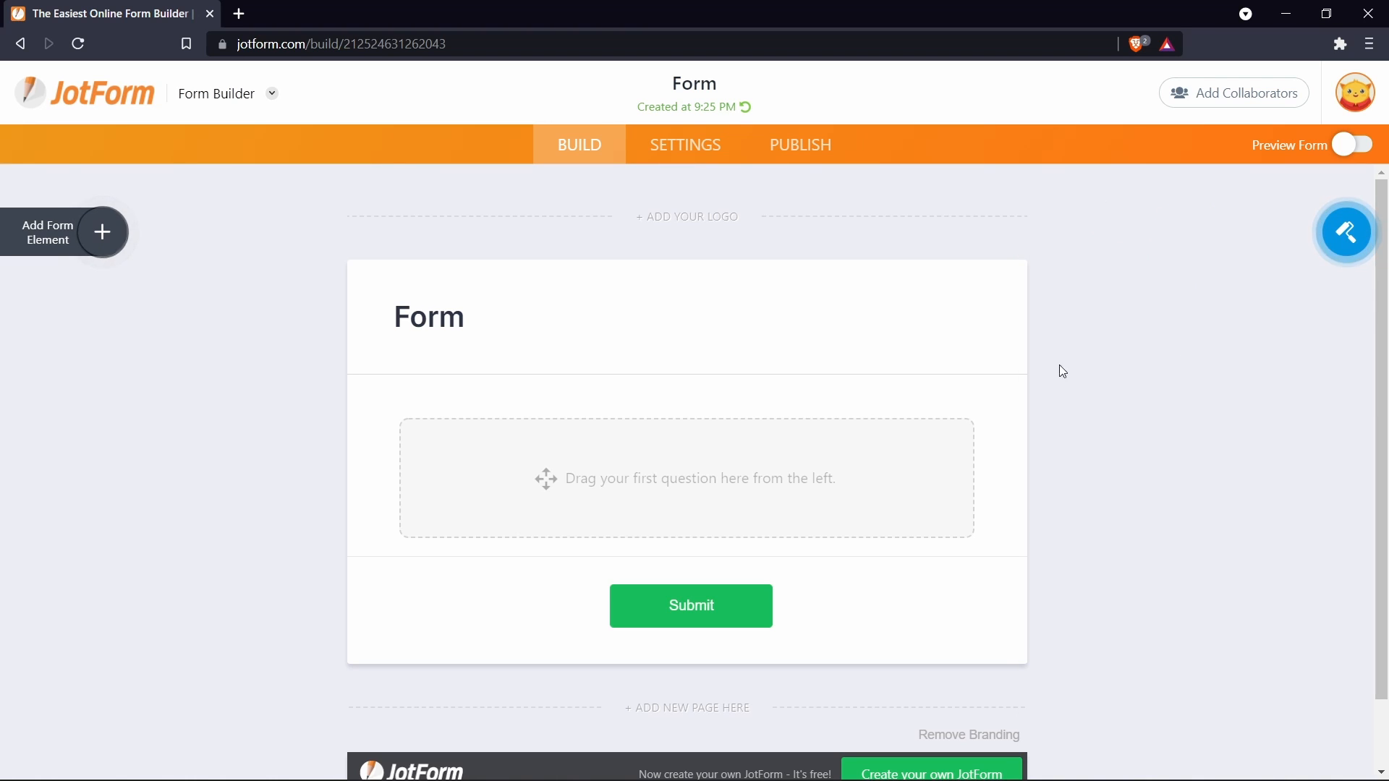
{"action": "left_click", "coordinate": [696, 225]}
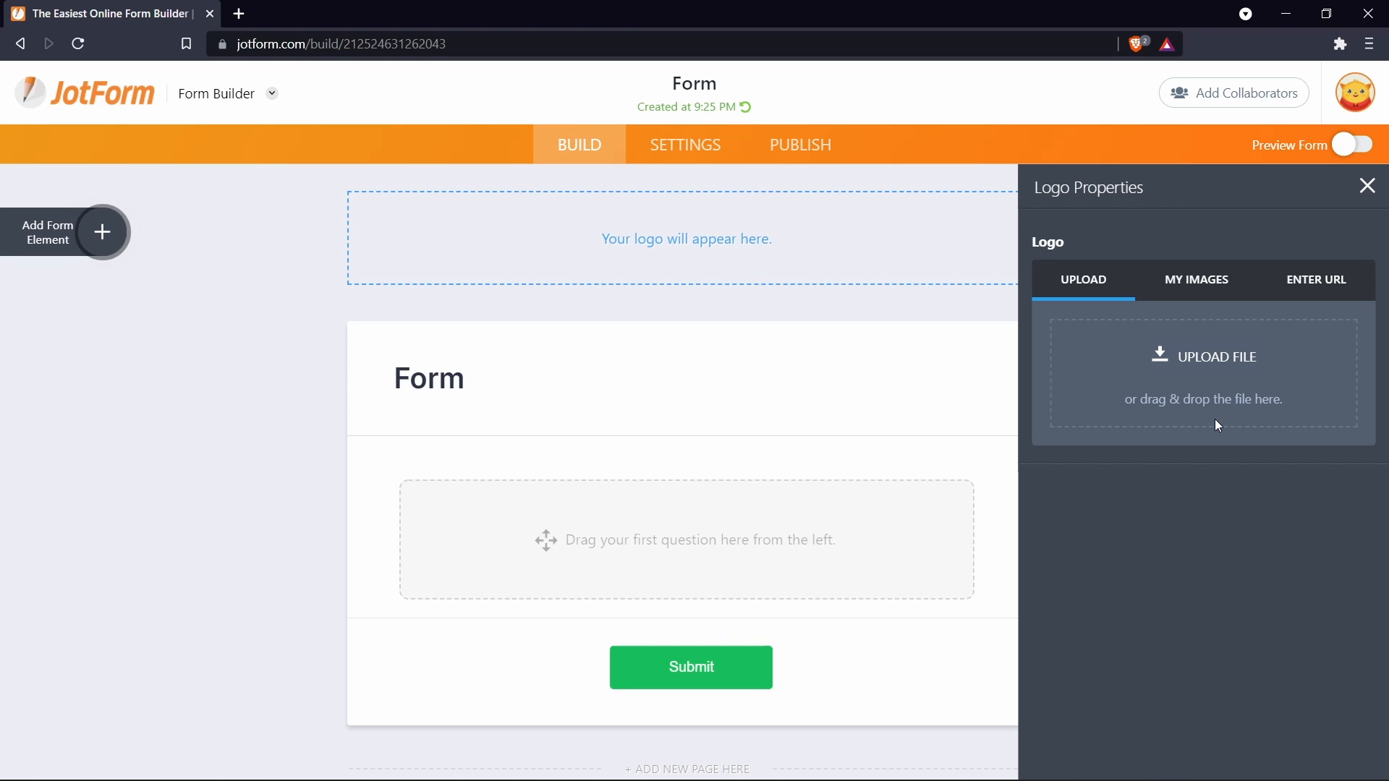
{"action": "left_click", "coordinate": [1368, 187]}
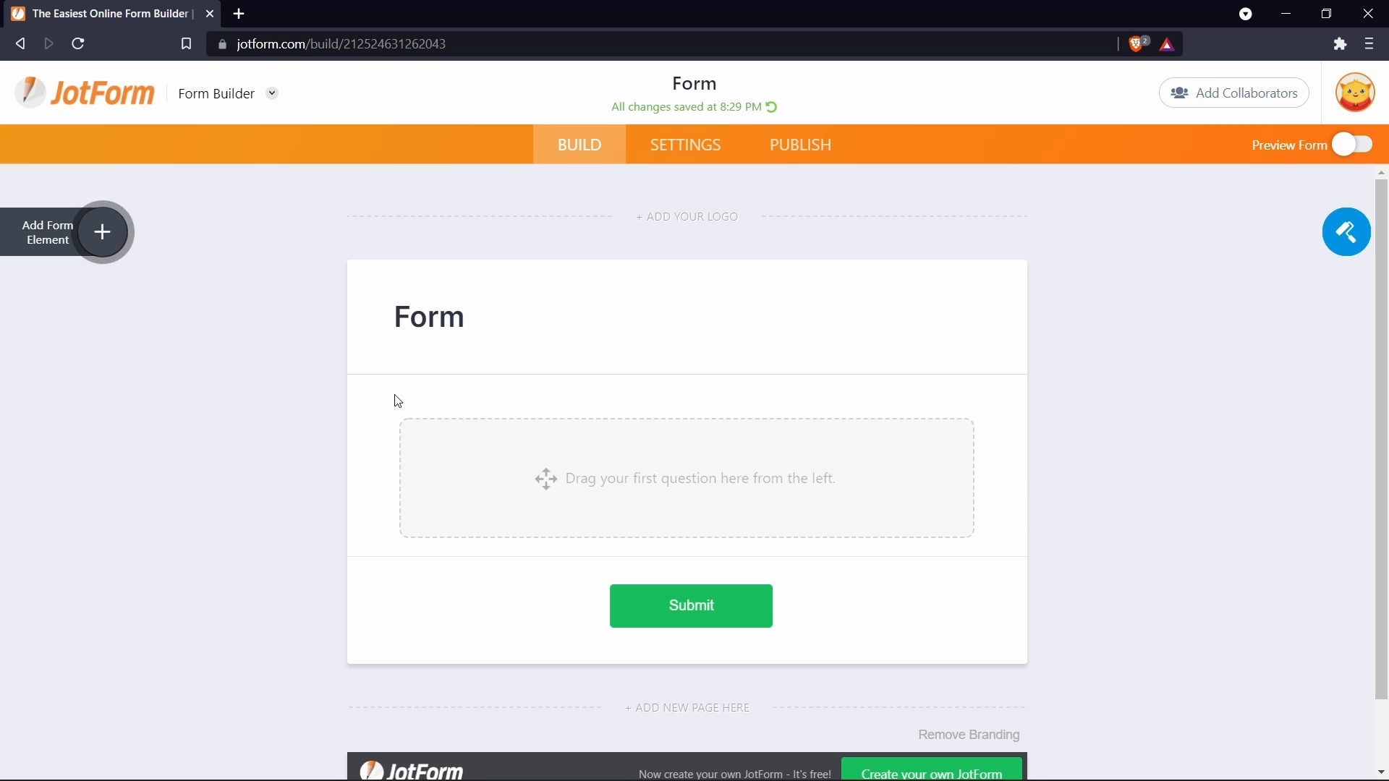
Step: Change the form's heading to "Contact Details"
{"action": "left_click", "coordinate": [565, 316]}
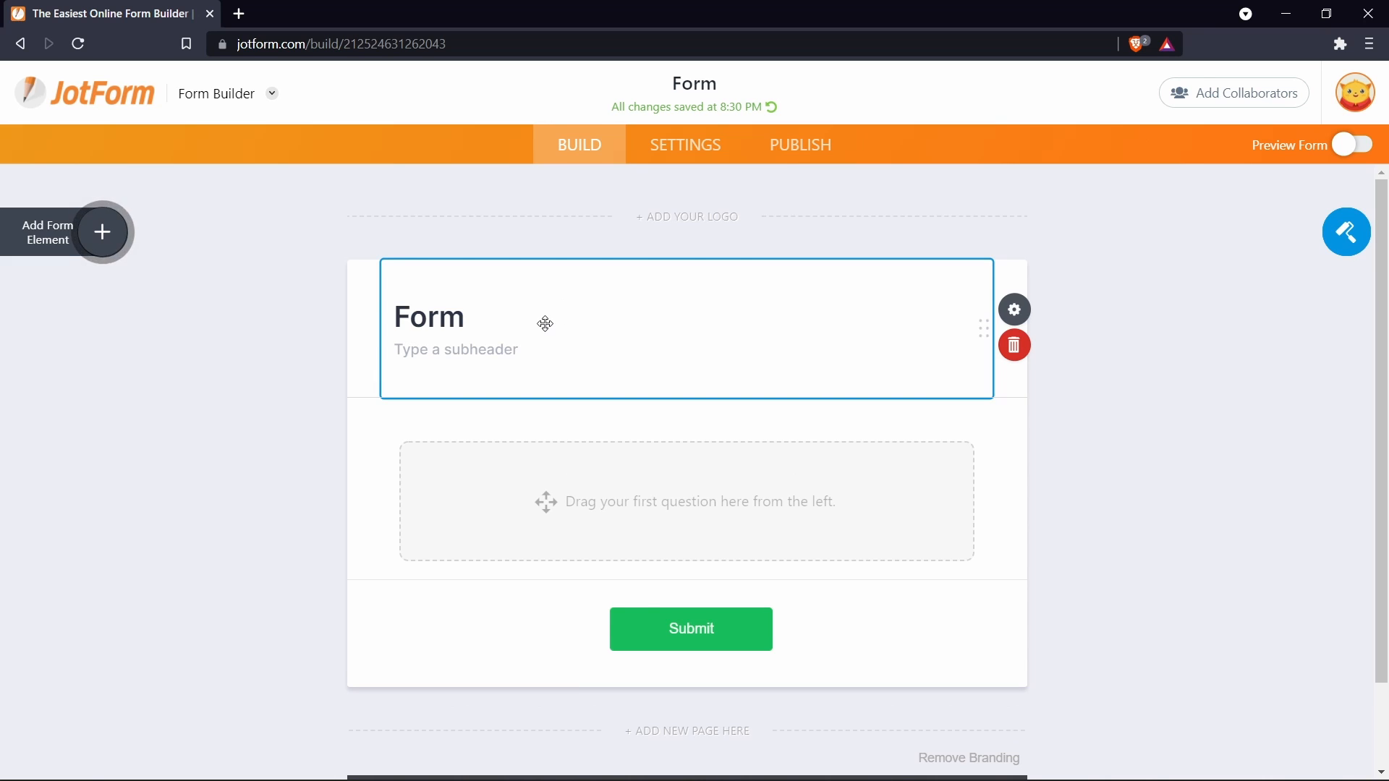
{"action": "left_click_drag", "start_coordinate": [545, 319], "coordinate": [526, 511]}
{"action": "left_click", "coordinate": [309, 458]}
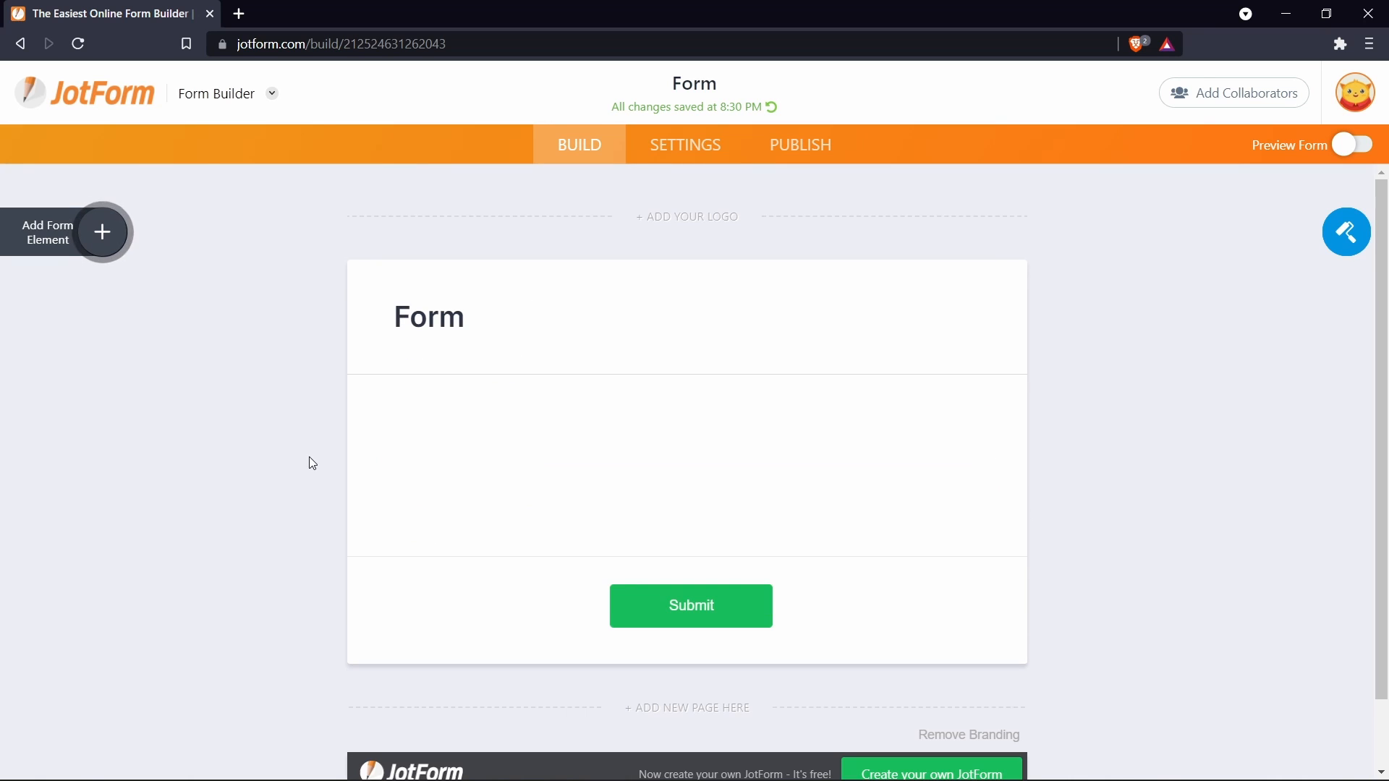
{"action": "left_click", "coordinate": [471, 316]}
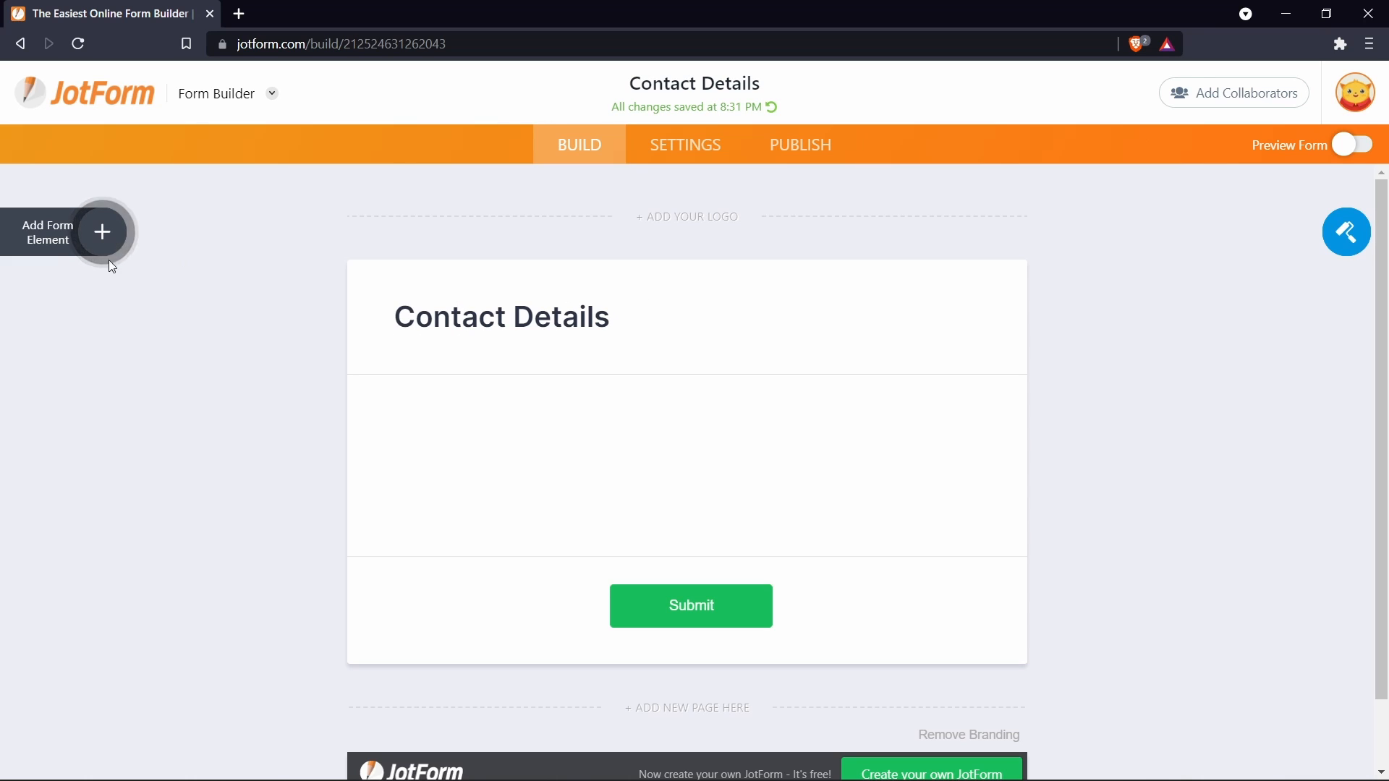
Step: Add a Full Name element from the basic elements to the empty form
{"action": "left_click", "coordinate": [102, 233]}
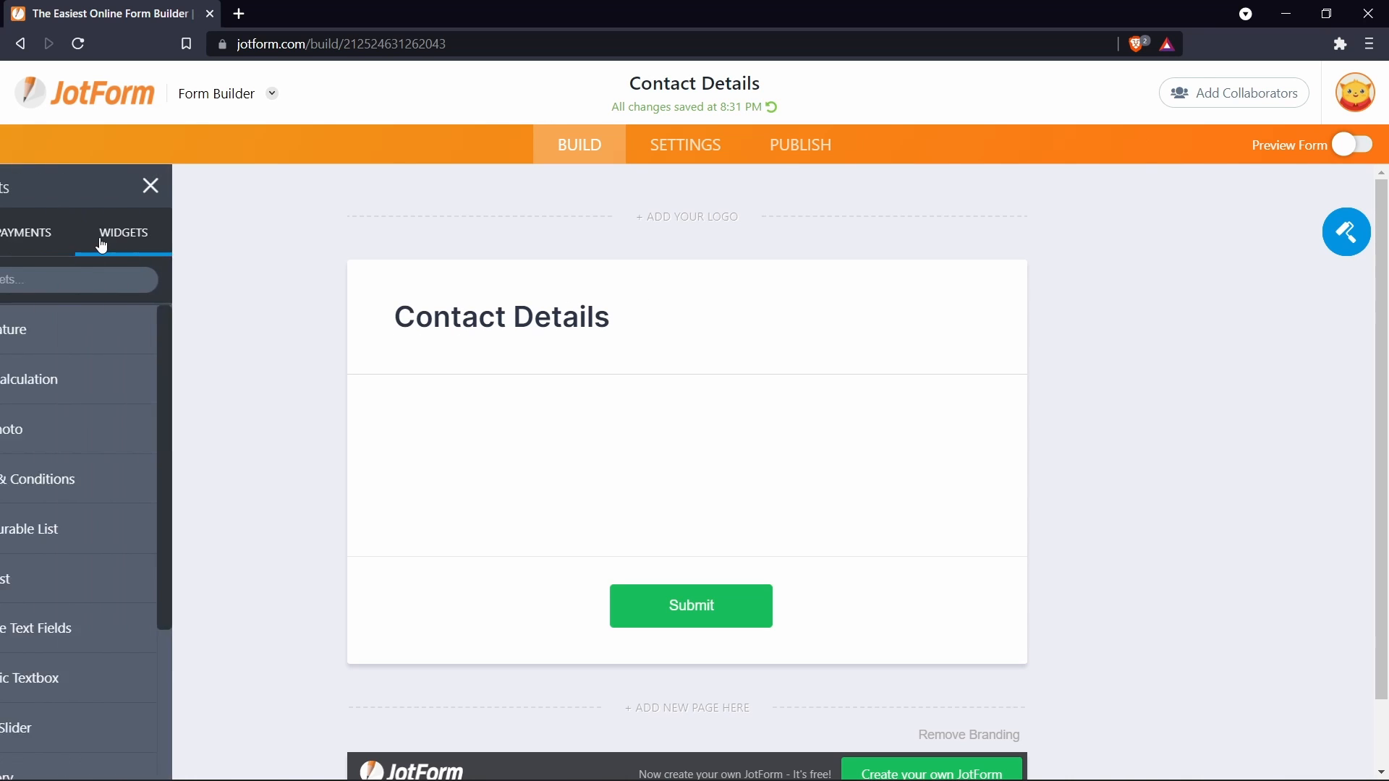
{"action": "left_click", "coordinate": [49, 241]}
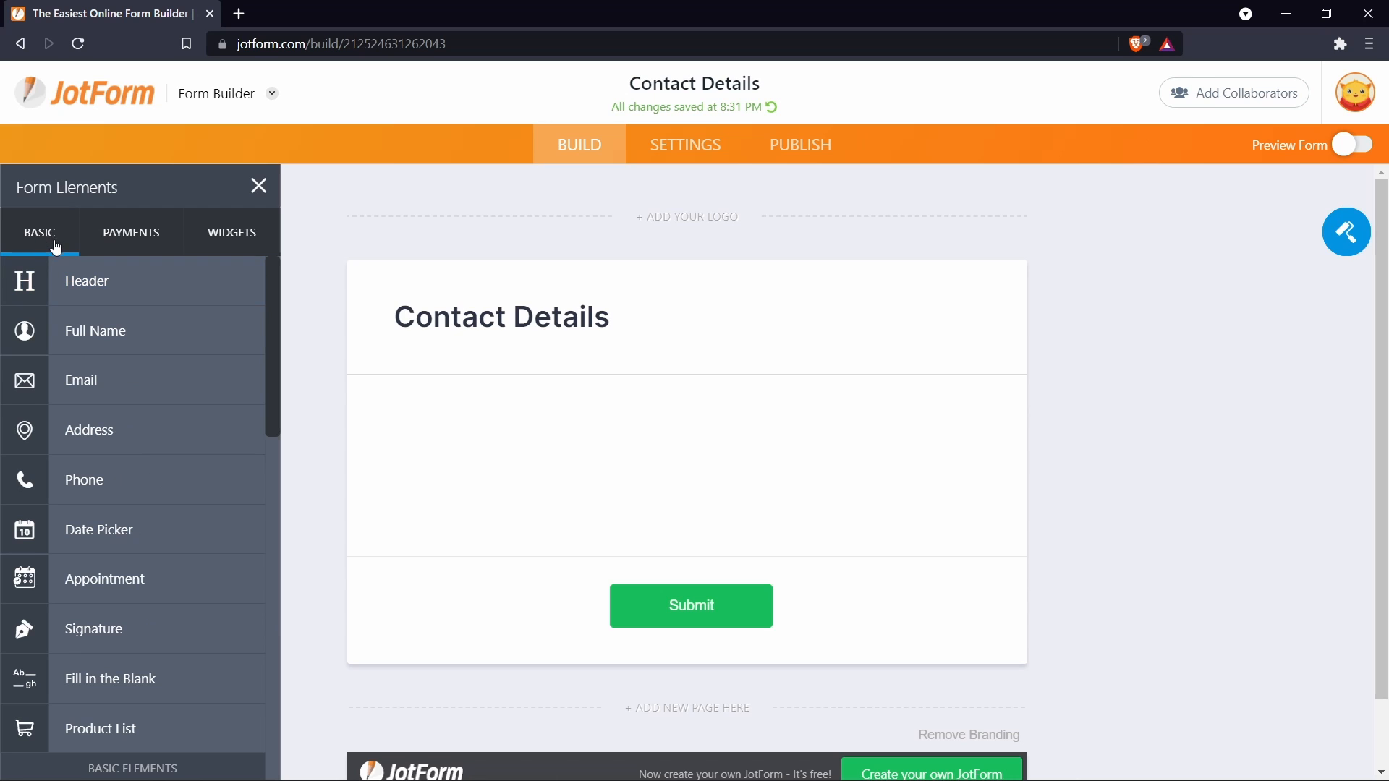
{"action": "scroll", "coordinate": [102, 520], "scroll_direction": "down", "scroll_amount": 14}
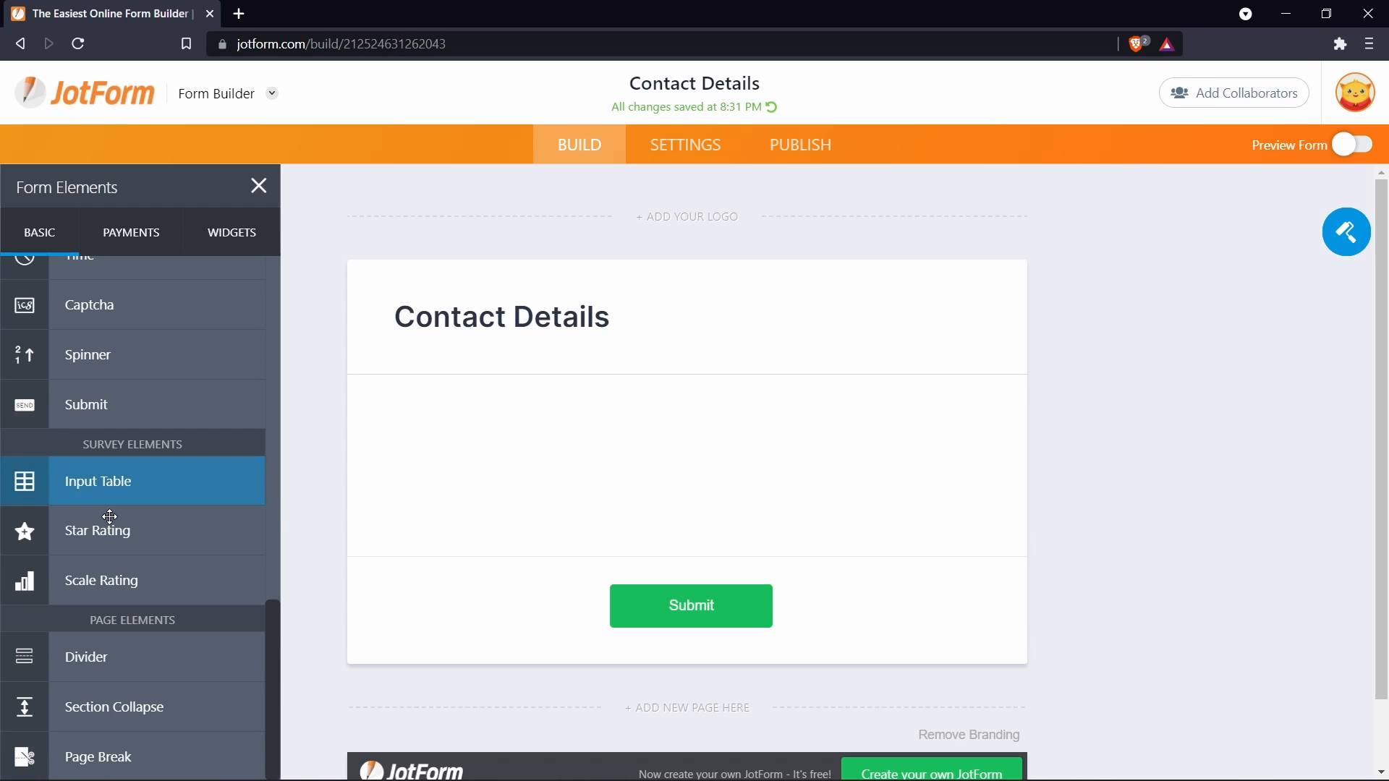
{"action": "scroll", "coordinate": [110, 517], "scroll_direction": "up", "scroll_amount": 14}
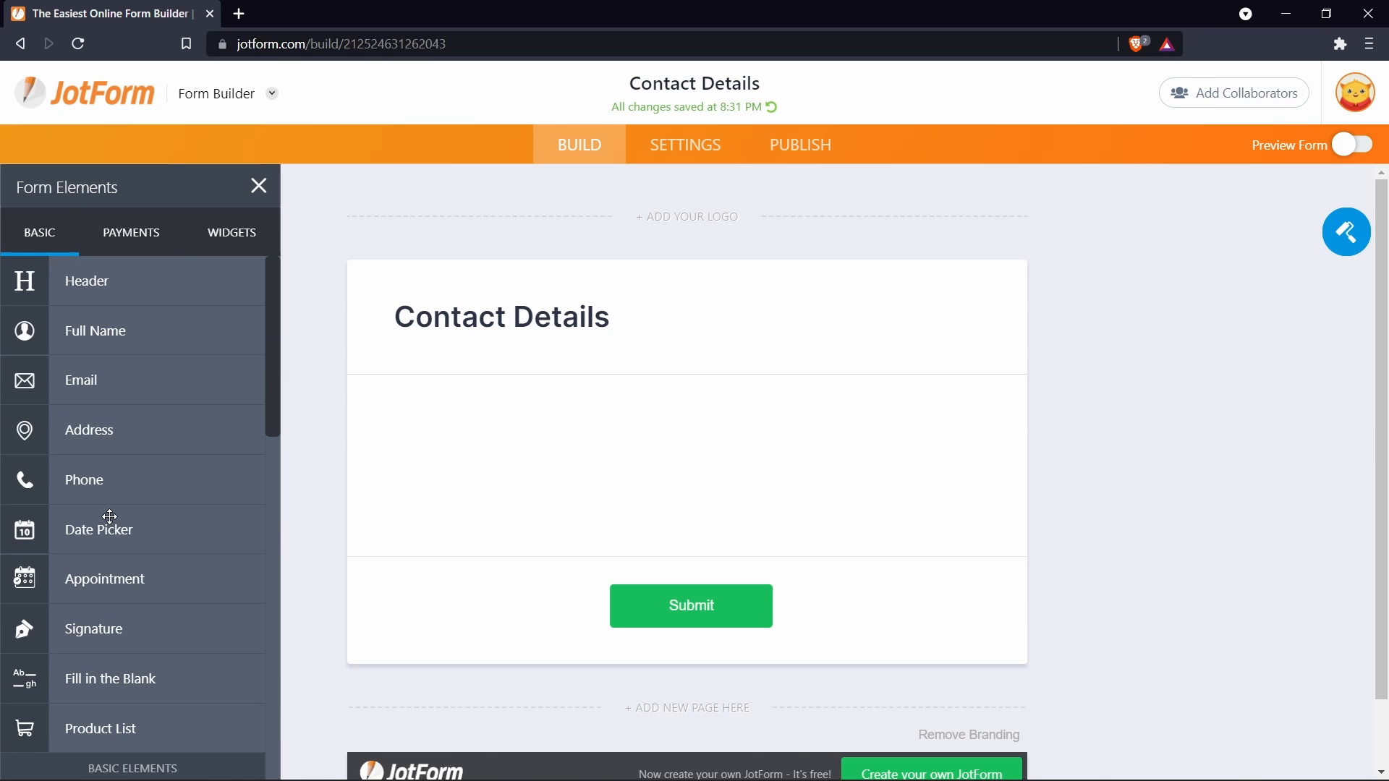
{"action": "left_click", "coordinate": [129, 340]}
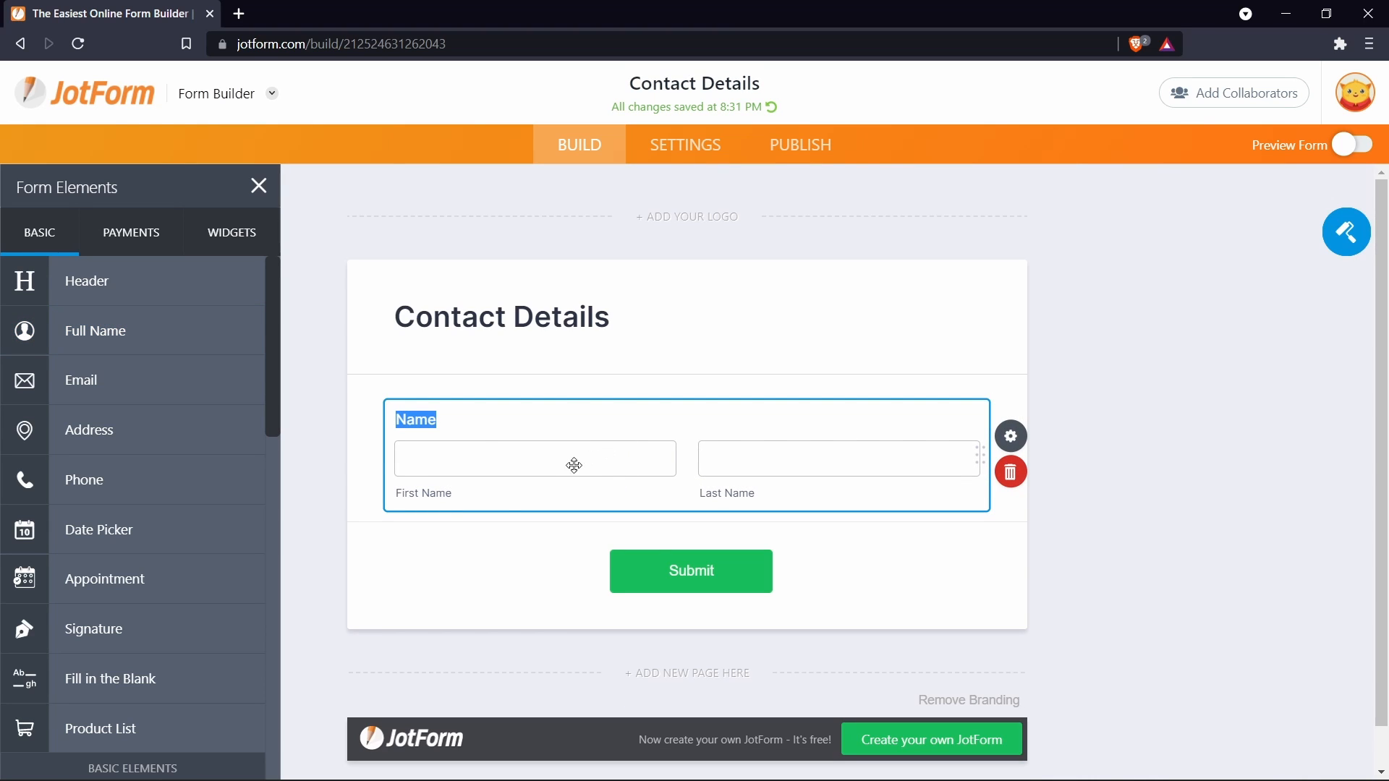
Step: Review the general properties of the Name field and close them
{"action": "left_click", "coordinate": [445, 419]}
{"action": "left_click", "coordinate": [1015, 450]}
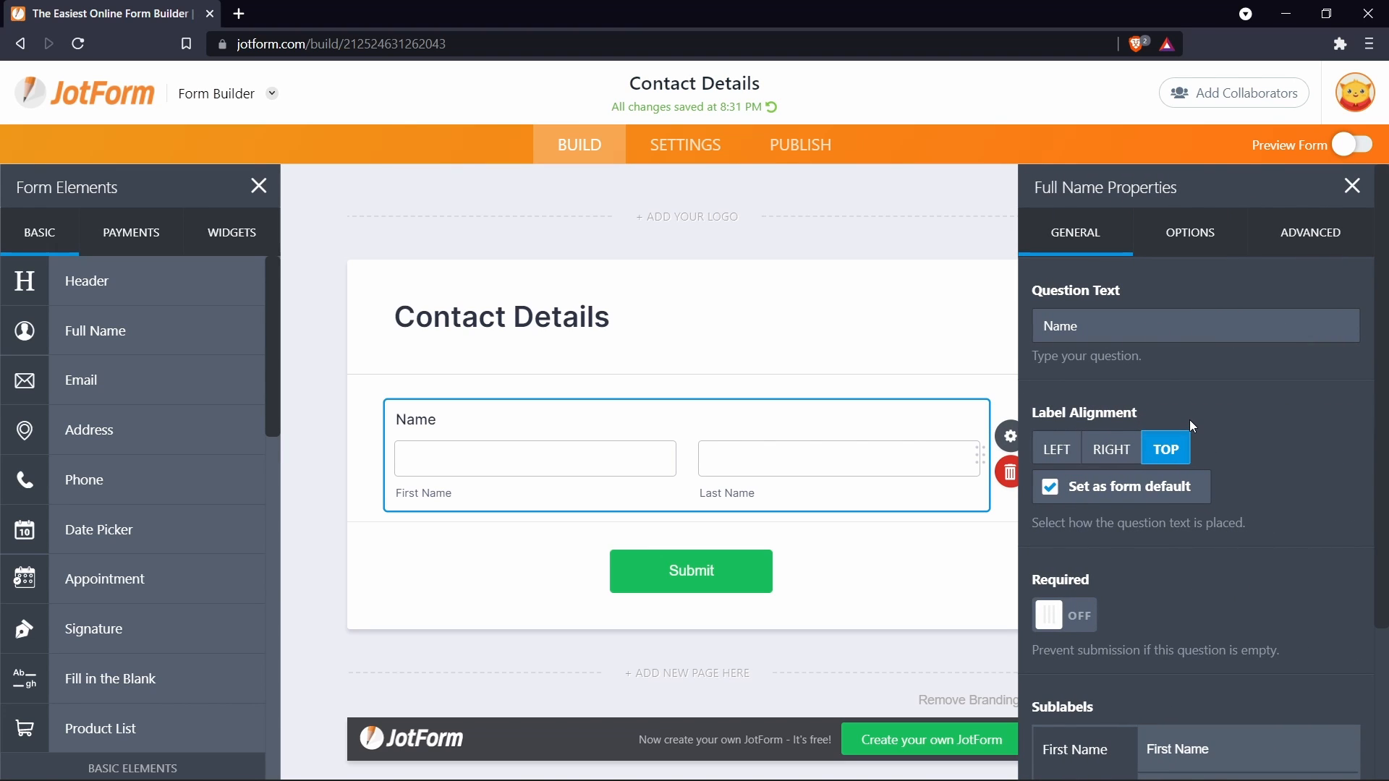
{"action": "left_click", "coordinate": [1352, 186]}
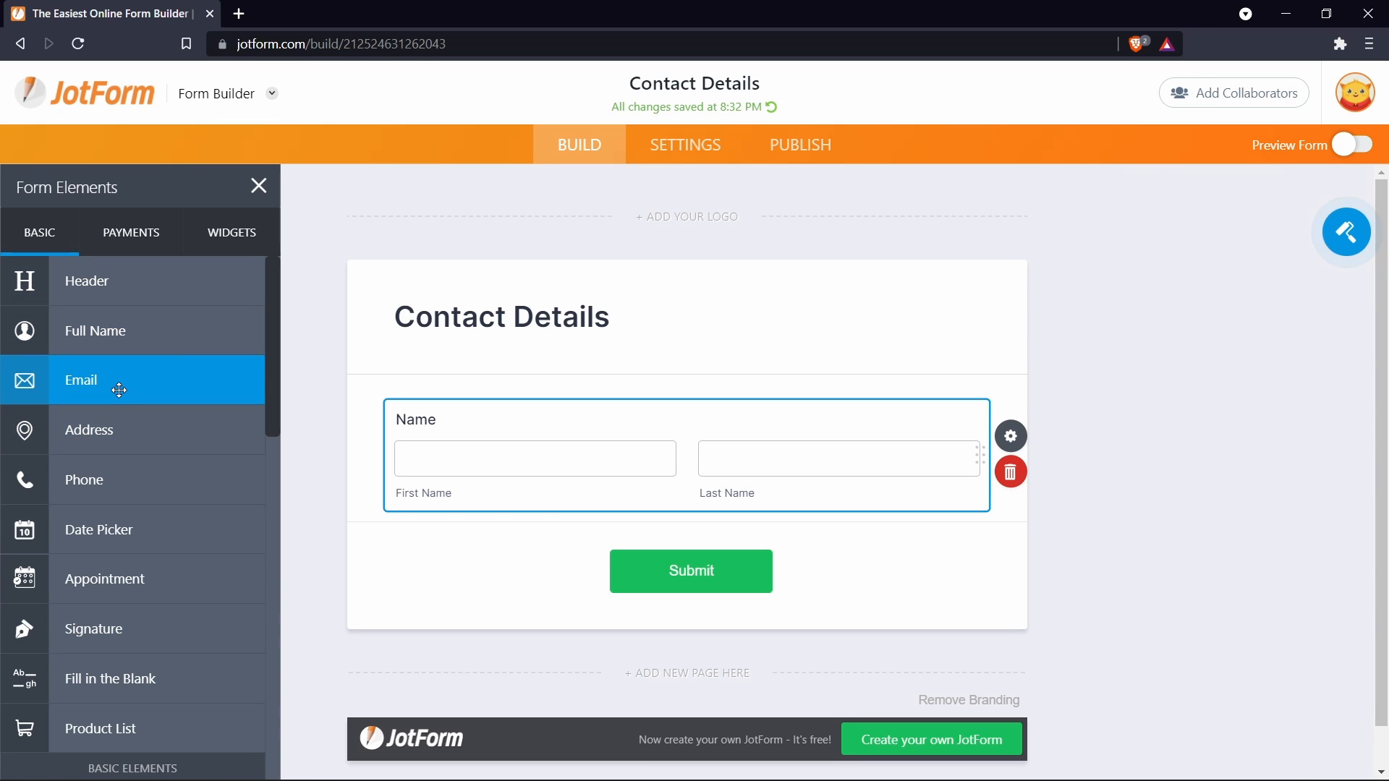
Step: Add Email, Phone and Address fields below the Name field
{"action": "left_click", "coordinate": [120, 391]}
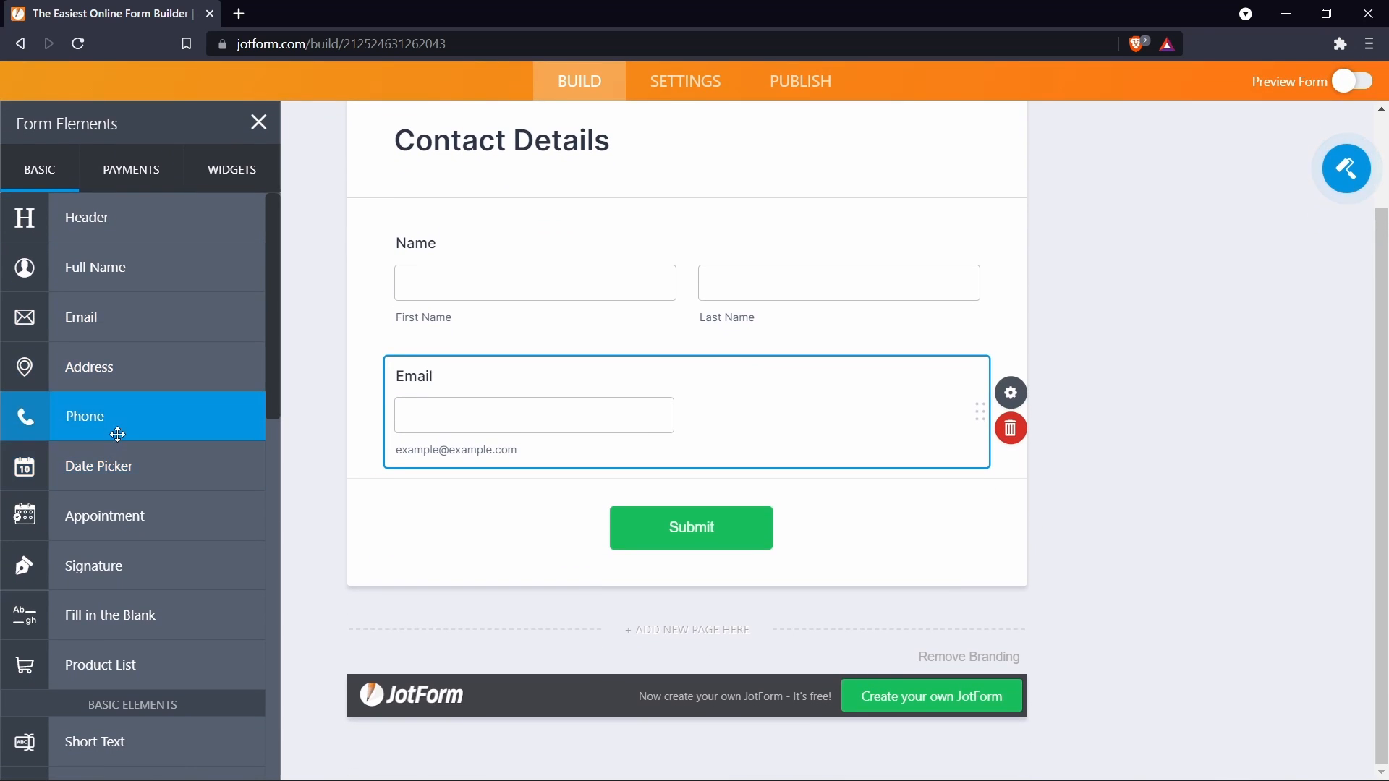
{"action": "left_click", "coordinate": [156, 414]}
{"action": "left_click", "coordinate": [154, 384]}
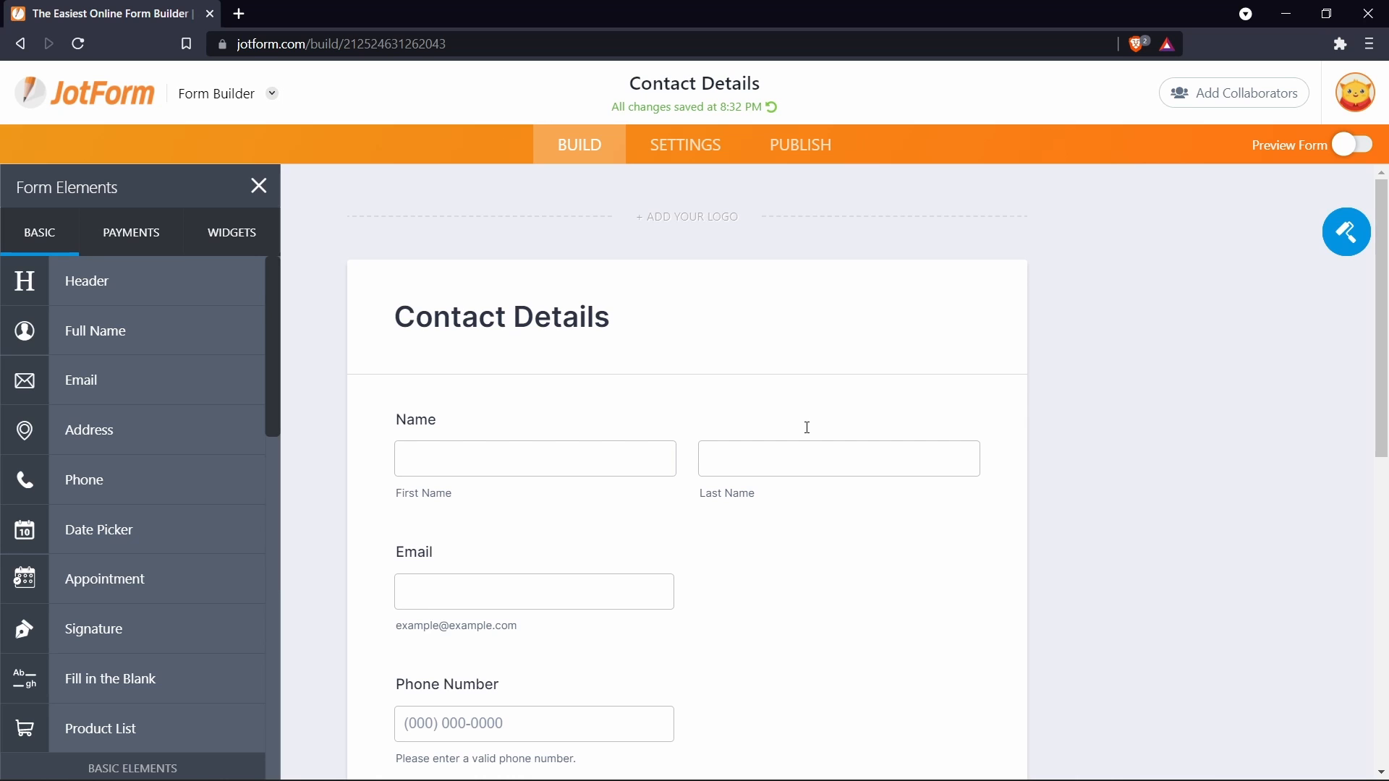
{"action": "scroll", "coordinate": [763, 614], "scroll_direction": "down", "scroll_amount": 3}
{"action": "left_click", "coordinate": [759, 606]}
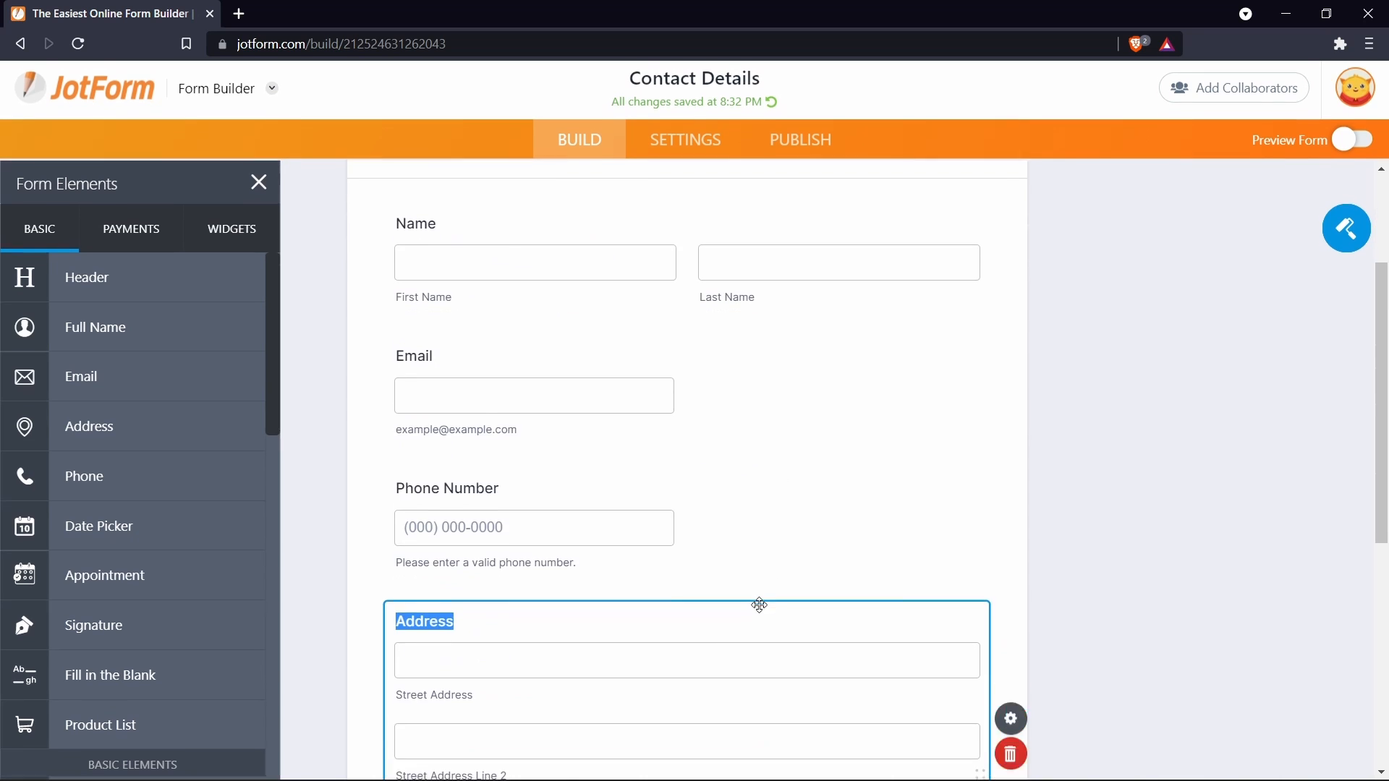
{"action": "left_click", "coordinate": [1041, 287]}
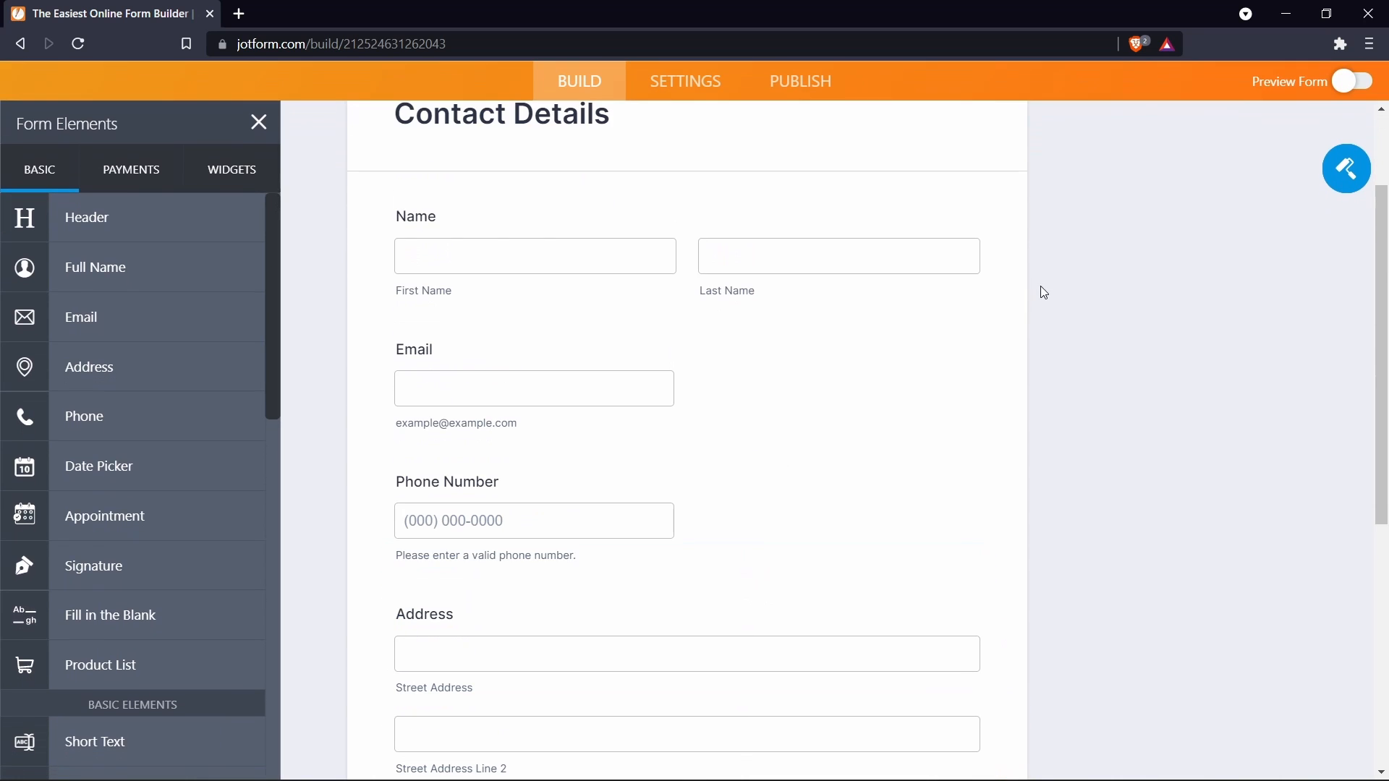
Step: Move the Phone Number field above the Email field, directly below the Name field
{"action": "left_click", "coordinate": [755, 518]}
{"action": "left_click_drag", "start_coordinate": [761, 541], "coordinate": [688, 430]}
{"action": "scroll", "coordinate": [644, 388], "scroll_direction": "down", "scroll_amount": 4}
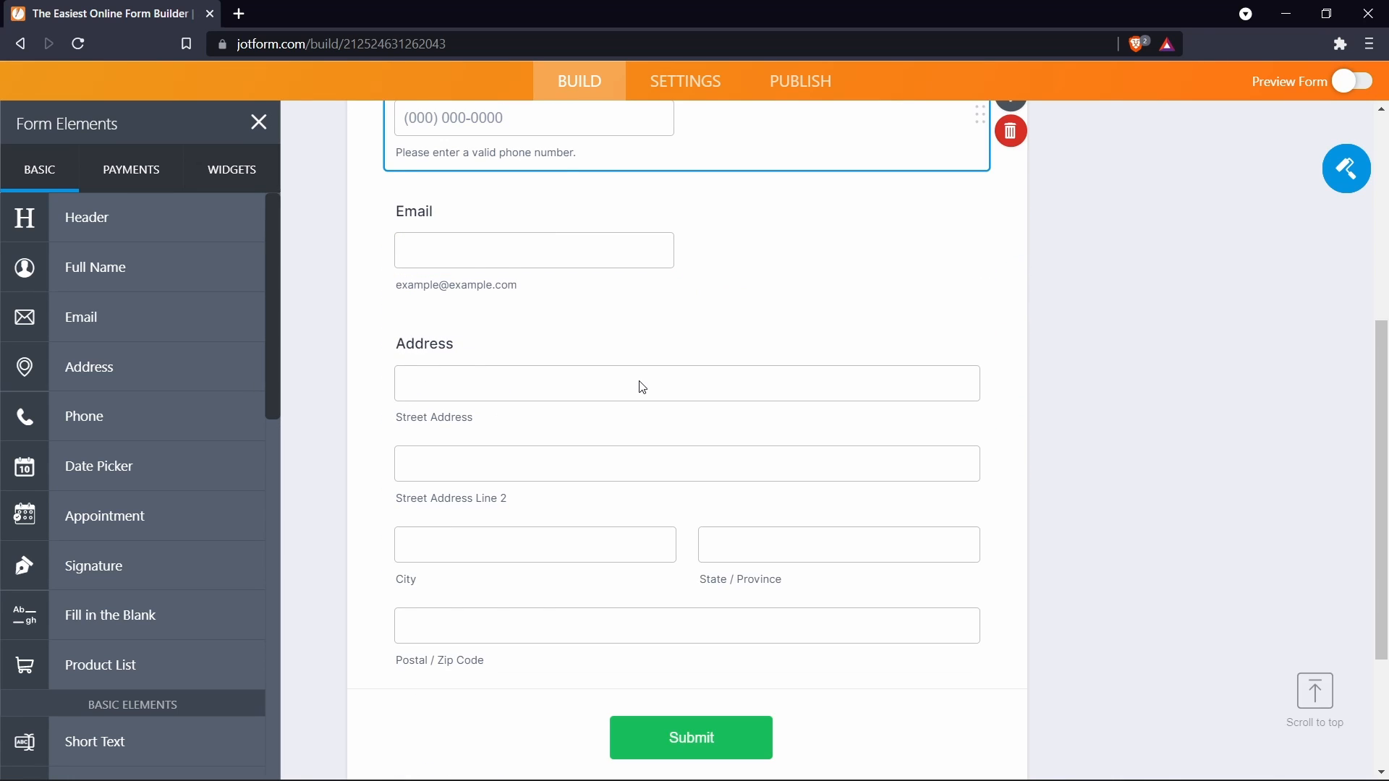
Step: Add an E-Signature widget below the Address field and look through the other available widgets
{"action": "scroll", "coordinate": [145, 546], "scroll_direction": "down", "scroll_amount": 12}
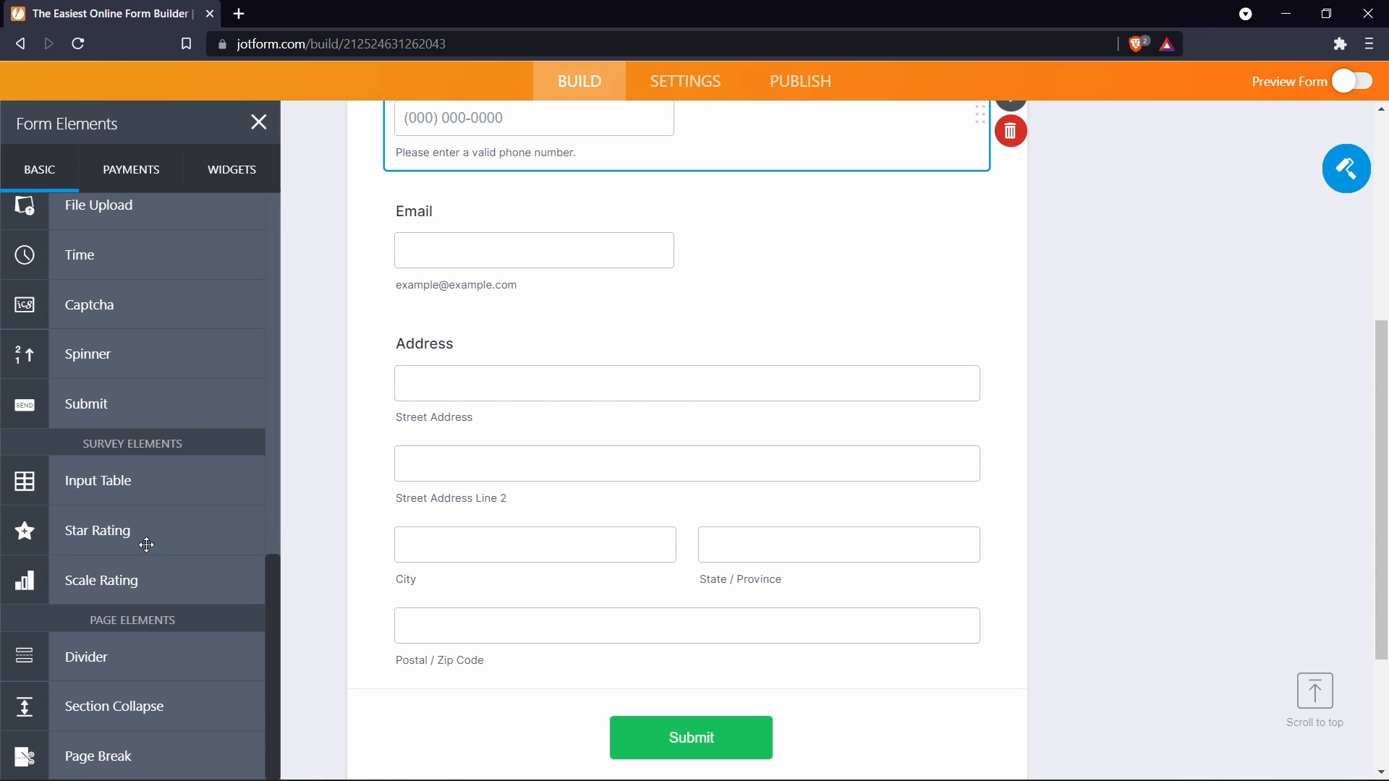
{"action": "scroll", "coordinate": [147, 545], "scroll_direction": "up", "scroll_amount": 5}
{"action": "scroll", "coordinate": [146, 546], "scroll_direction": "up", "scroll_amount": 8}
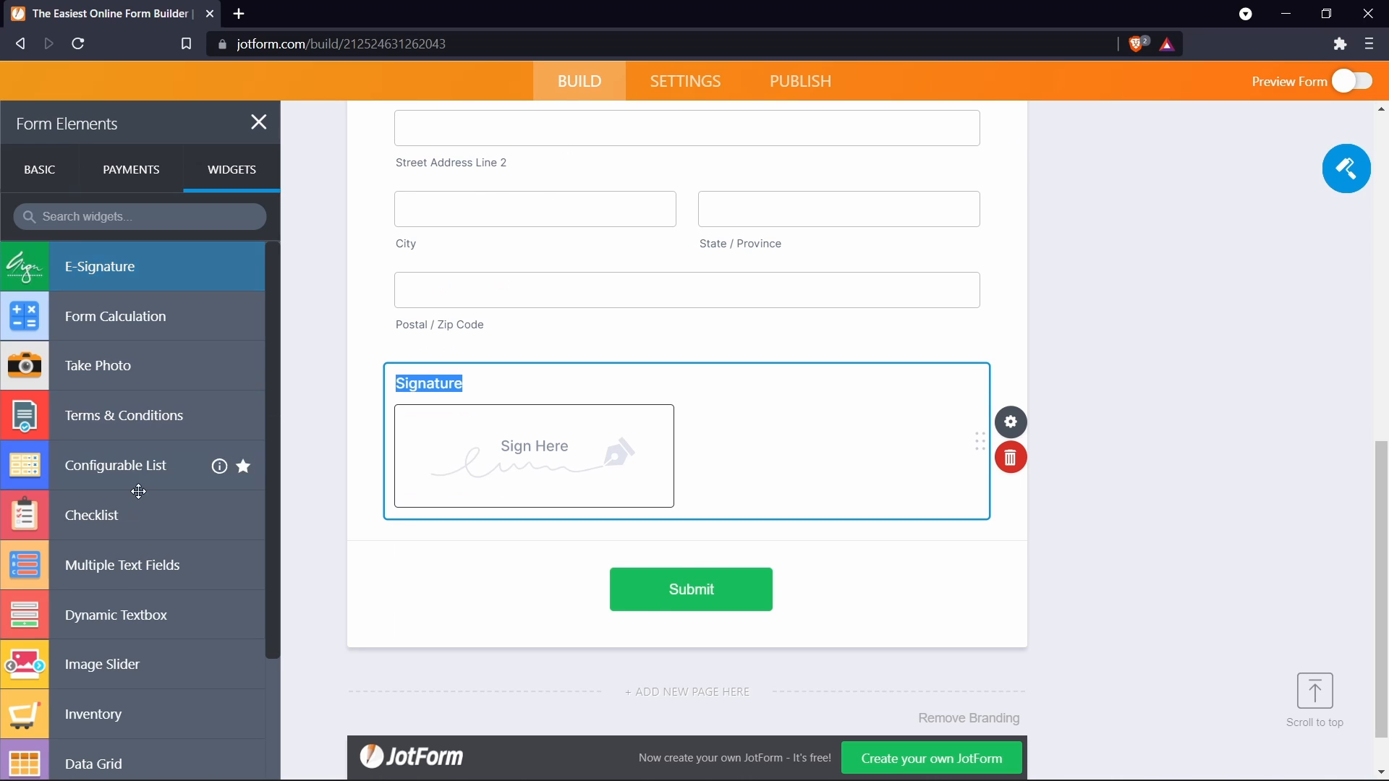
{"action": "scroll", "coordinate": [133, 490], "scroll_direction": "down", "scroll_amount": 8}
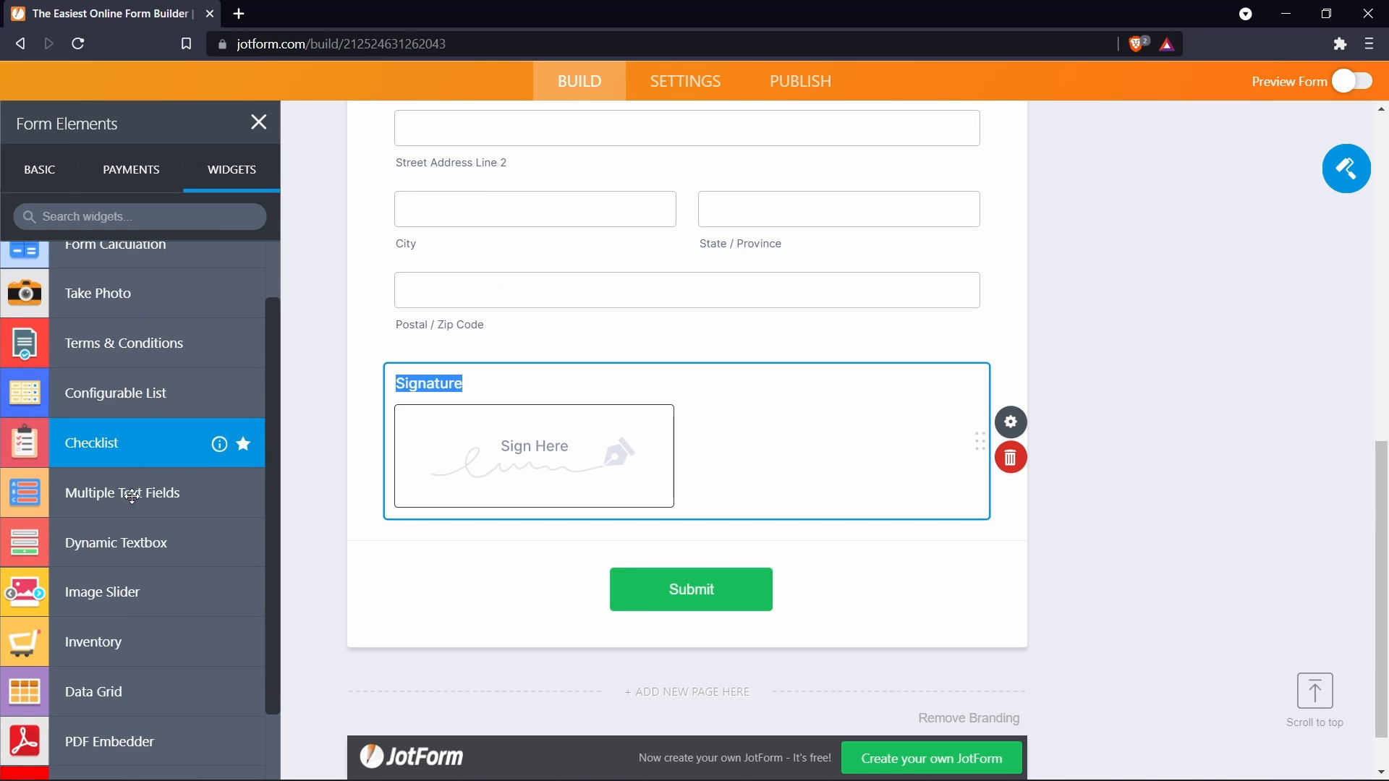
{"action": "scroll", "coordinate": [133, 497], "scroll_direction": "up", "scroll_amount": 5}
{"action": "left_click", "coordinate": [259, 123]}
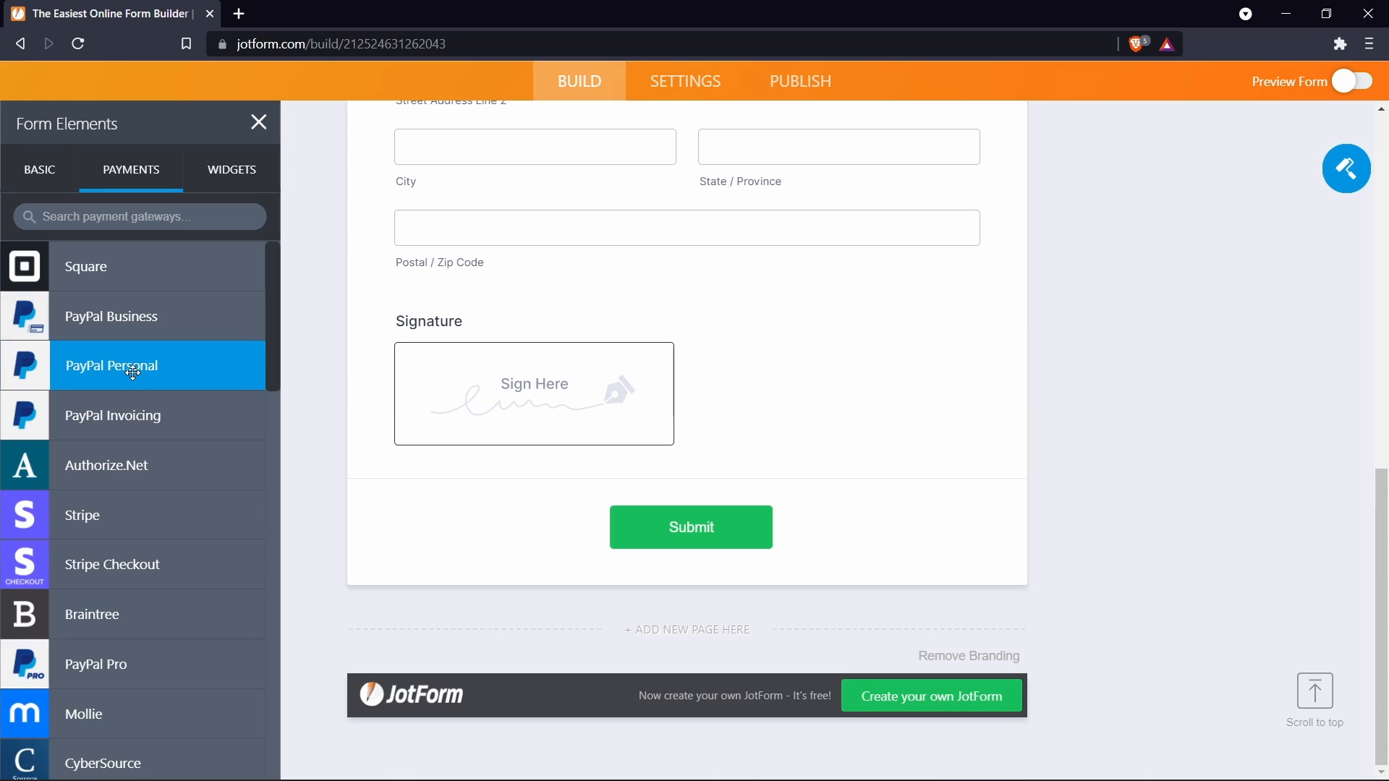
Step: Add a PayPal Personal payment element below the Signature field and close its integration settings without configuring them
{"action": "left_click", "coordinate": [132, 372]}
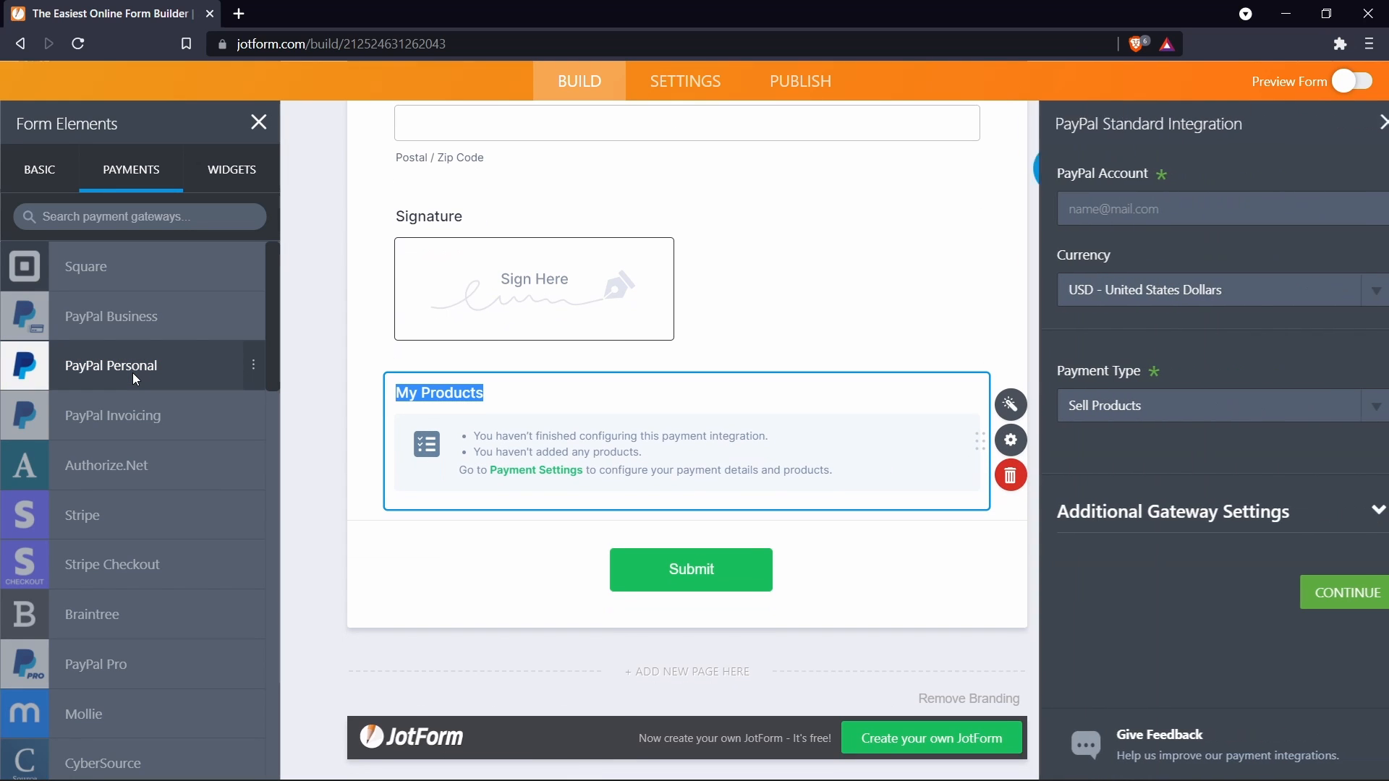
{"action": "left_click", "coordinate": [256, 129]}
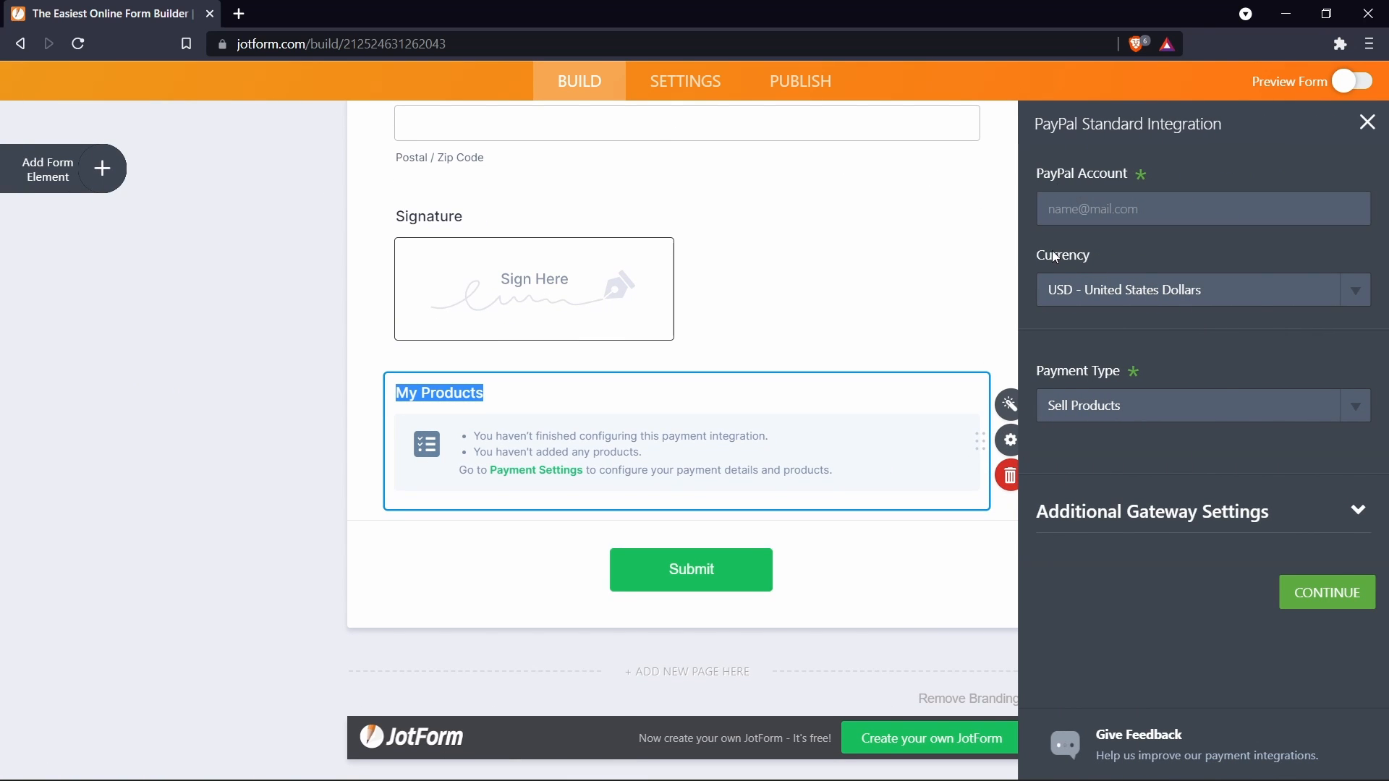
{"action": "left_click", "coordinate": [1369, 124]}
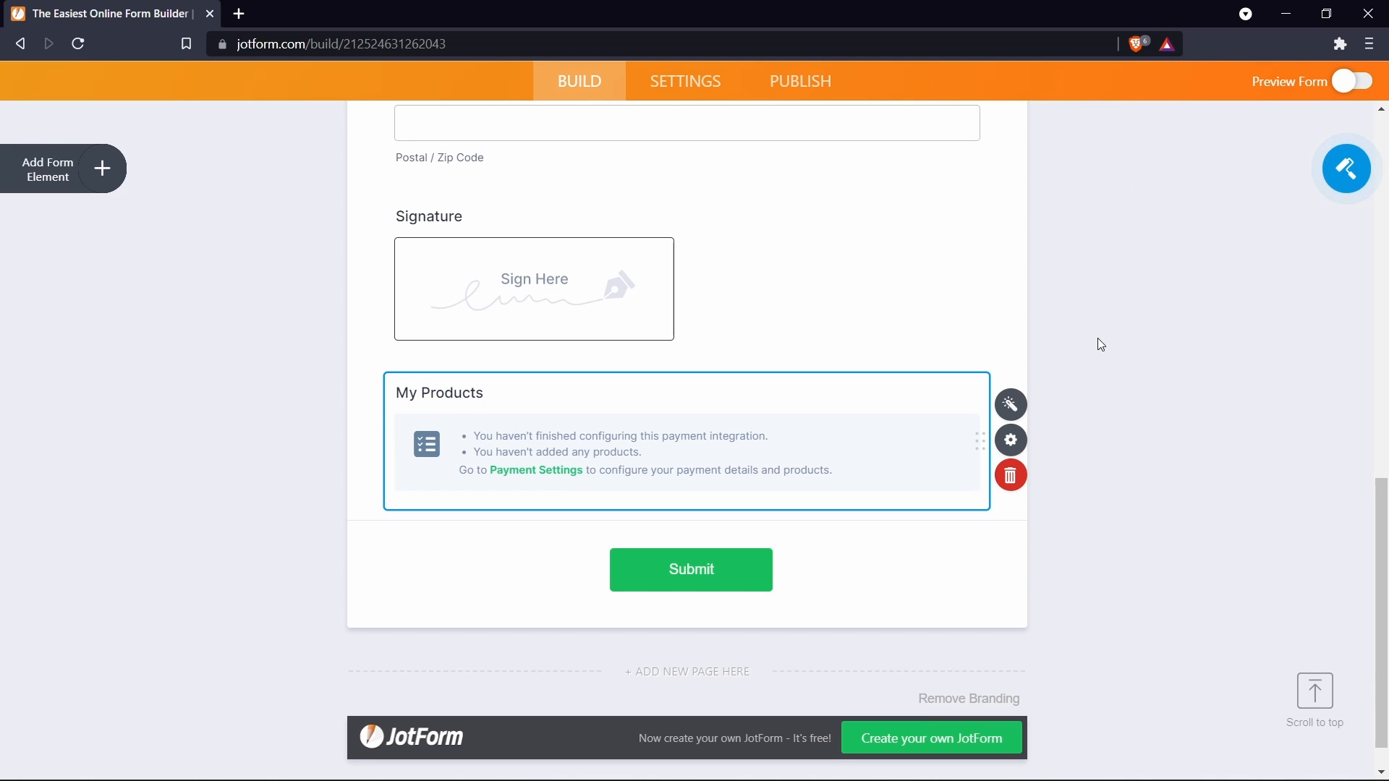
{"action": "left_click", "coordinate": [311, 411]}
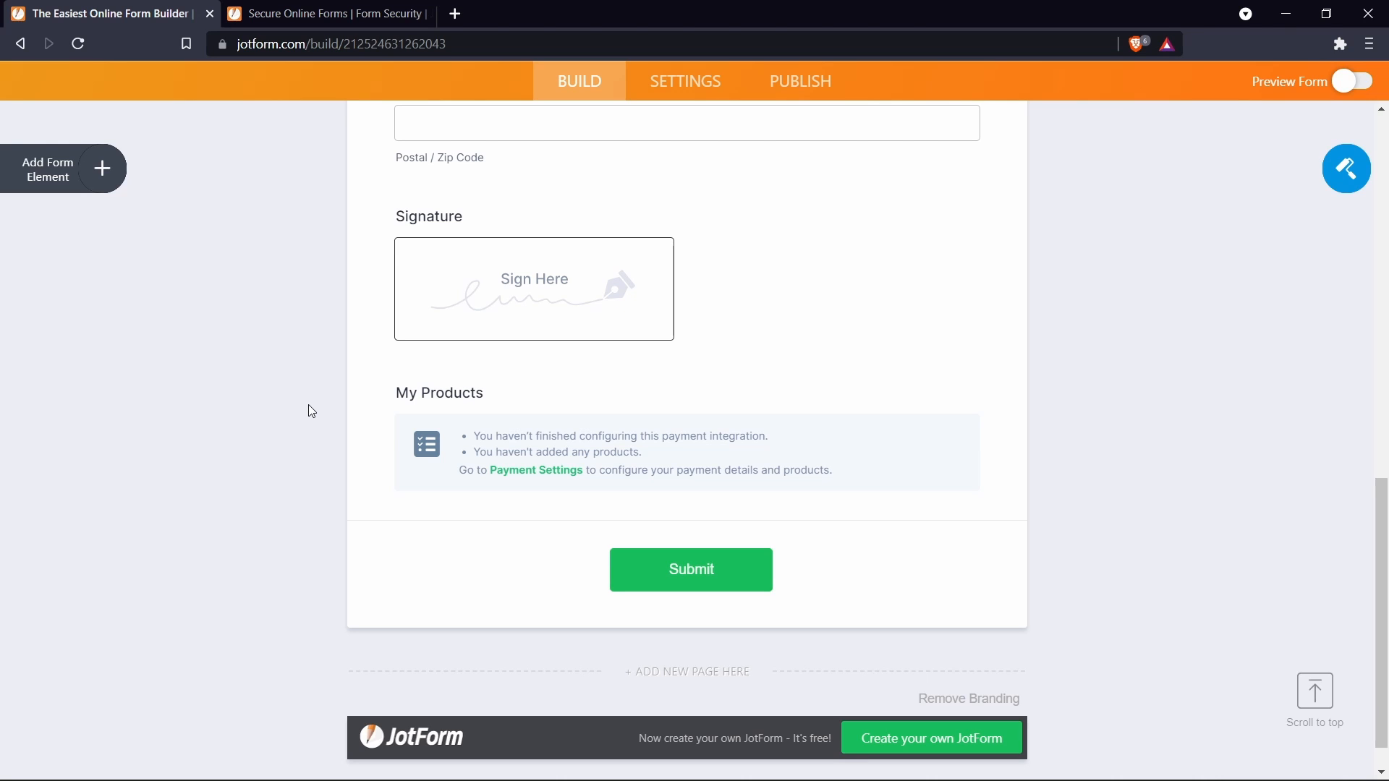
Step: Read through the security measures on the JotForm Secure Online Forms page
{"action": "left_click", "coordinate": [316, 12]}
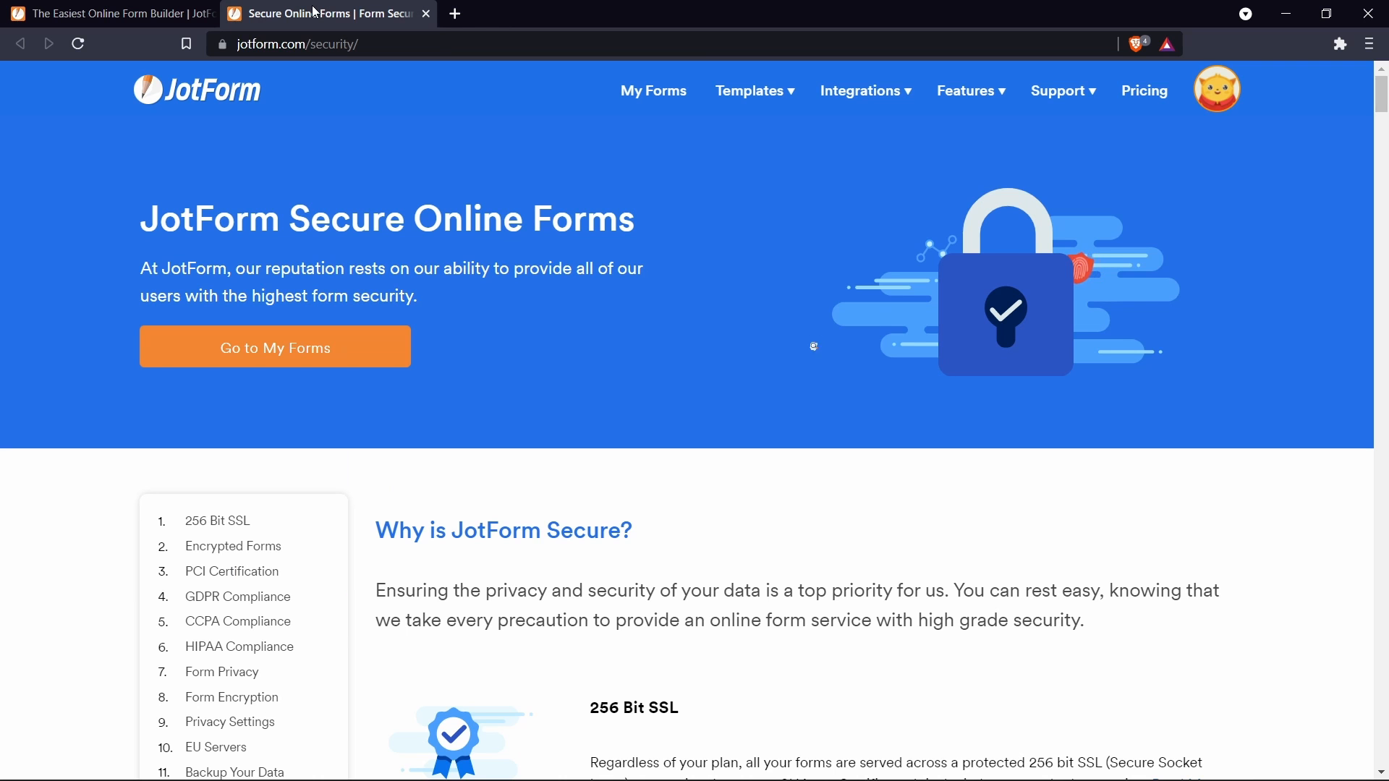
{"action": "scroll", "coordinate": [613, 420], "scroll_direction": "down", "scroll_amount": 5}
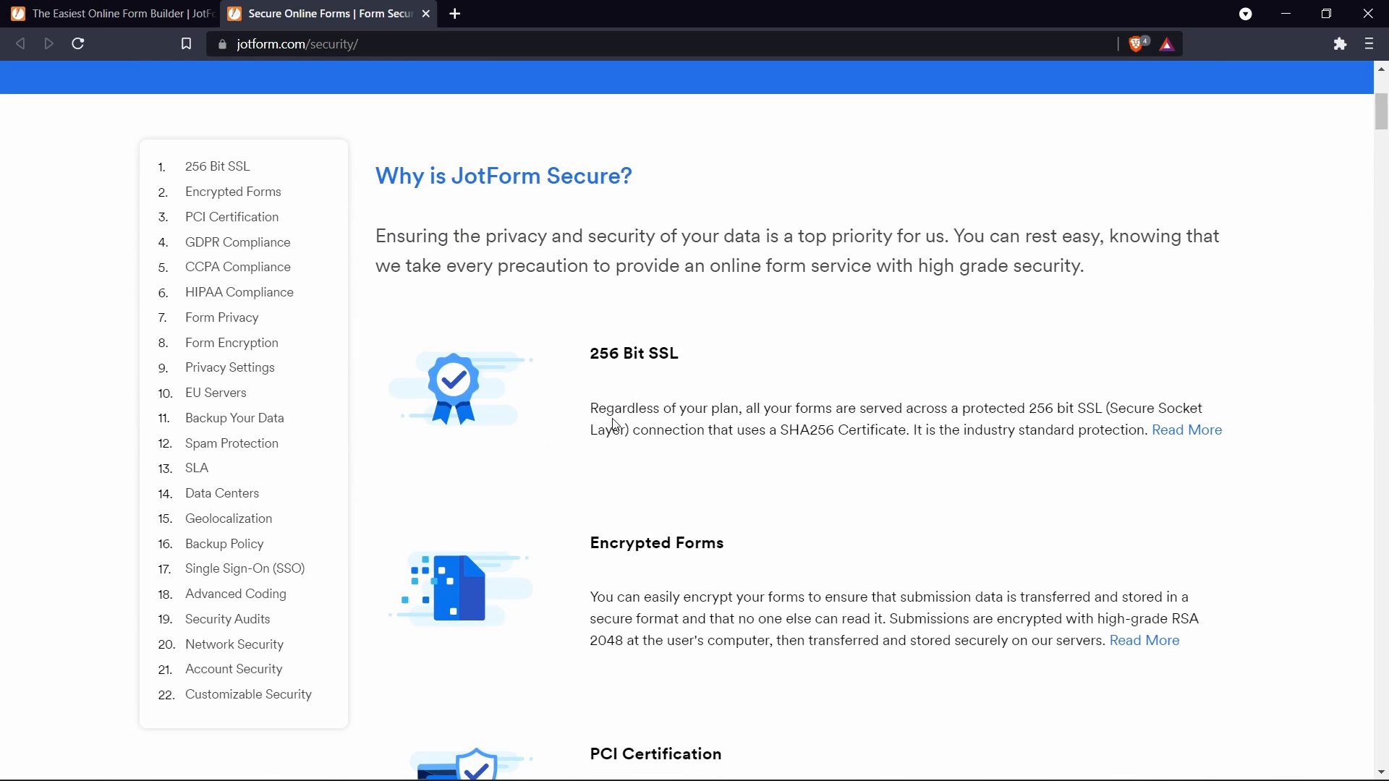
{"action": "scroll", "coordinate": [613, 420], "scroll_direction": "up", "scroll_amount": 5}
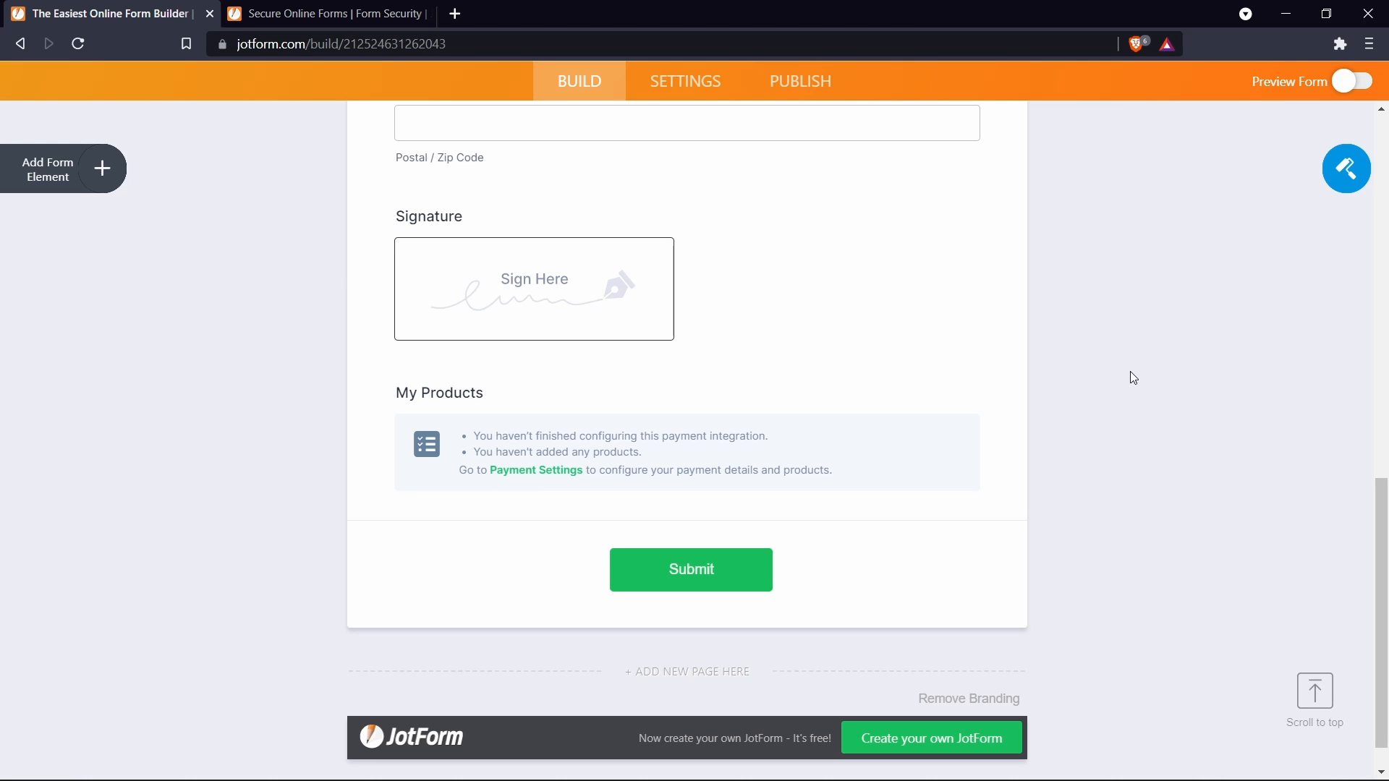
Step: Preview the Contact Details form in the desktop view from its heading down to the Submit button
{"action": "scroll", "coordinate": [1131, 375], "scroll_direction": "up", "scroll_amount": 15}
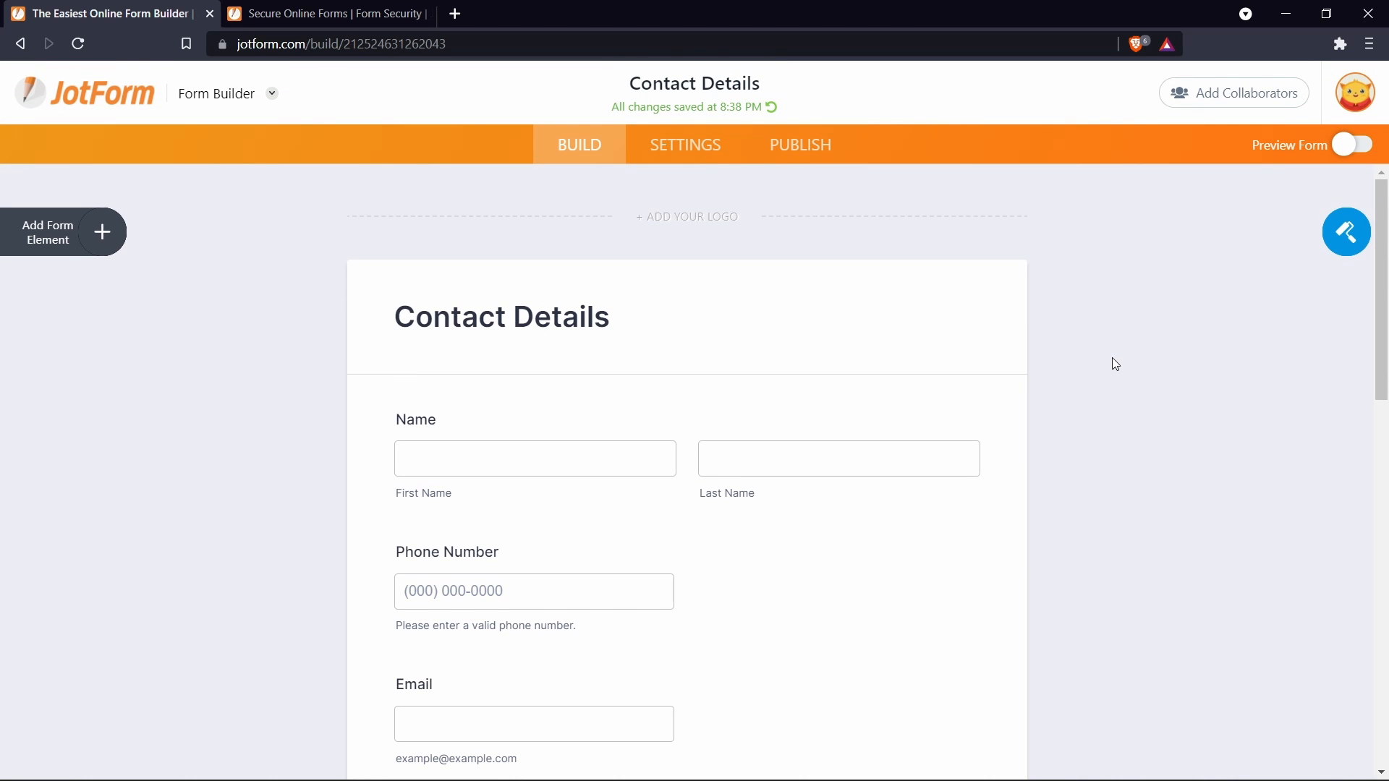
{"action": "left_click", "coordinate": [1345, 152]}
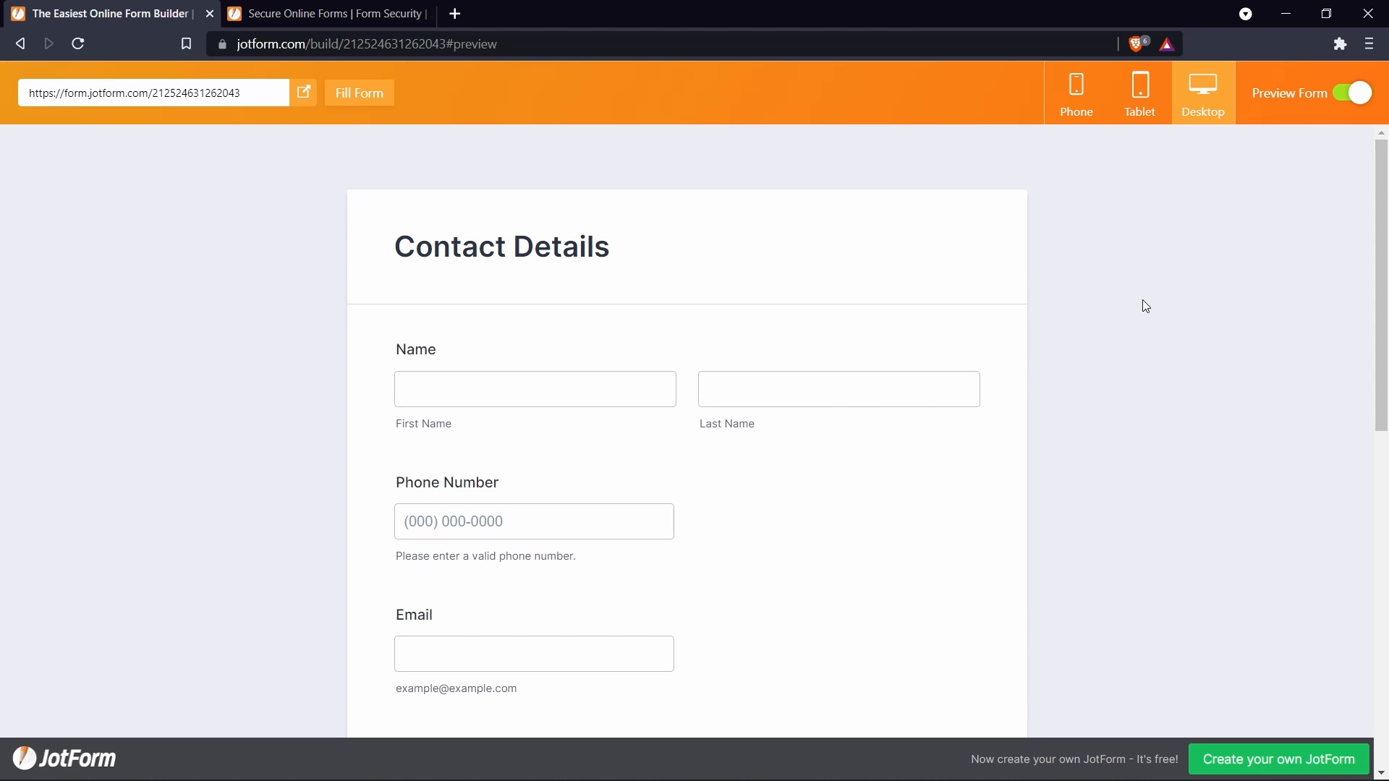
{"action": "scroll", "coordinate": [1117, 479], "scroll_direction": "down", "scroll_amount": 9}
{"action": "scroll", "coordinate": [1120, 484], "scroll_direction": "down", "scroll_amount": 1}
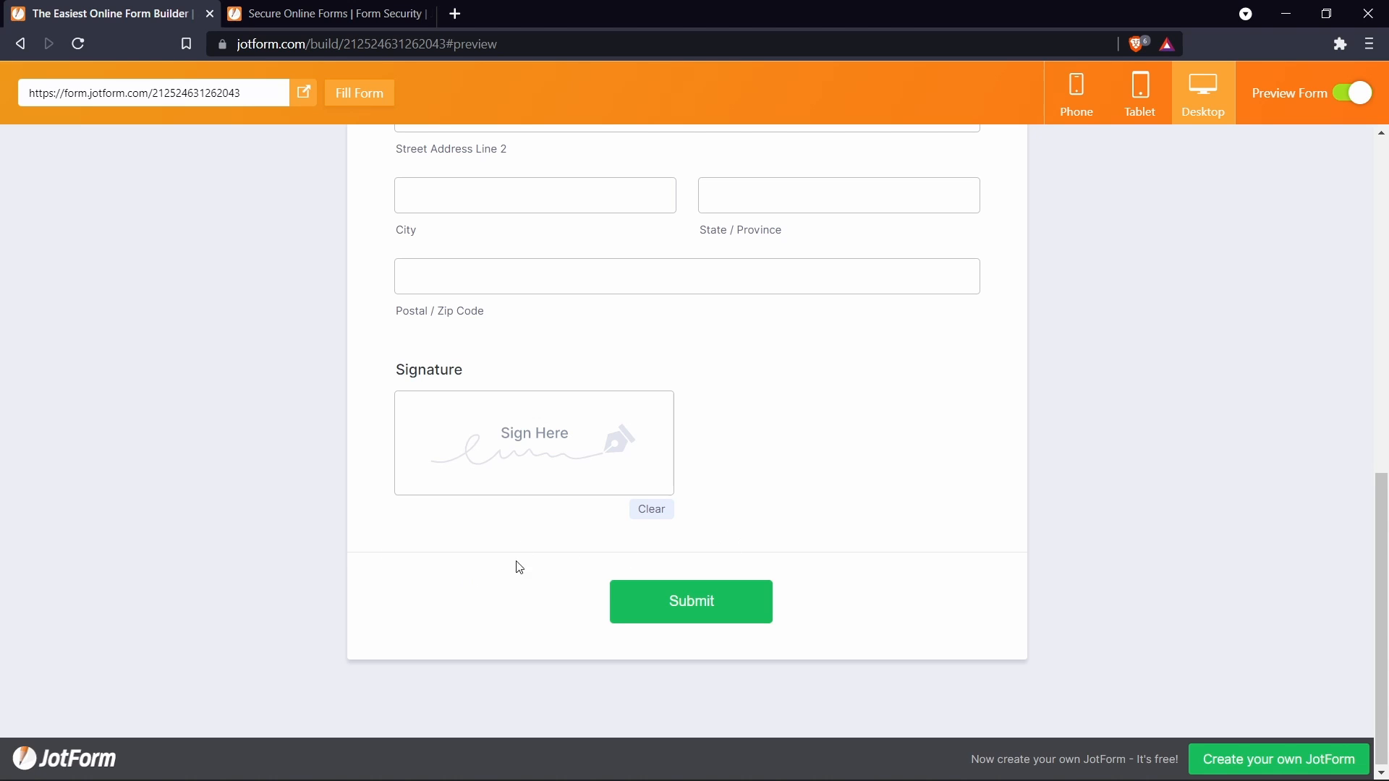
{"action": "scroll", "coordinate": [1114, 347], "scroll_direction": "up", "scroll_amount": 10}
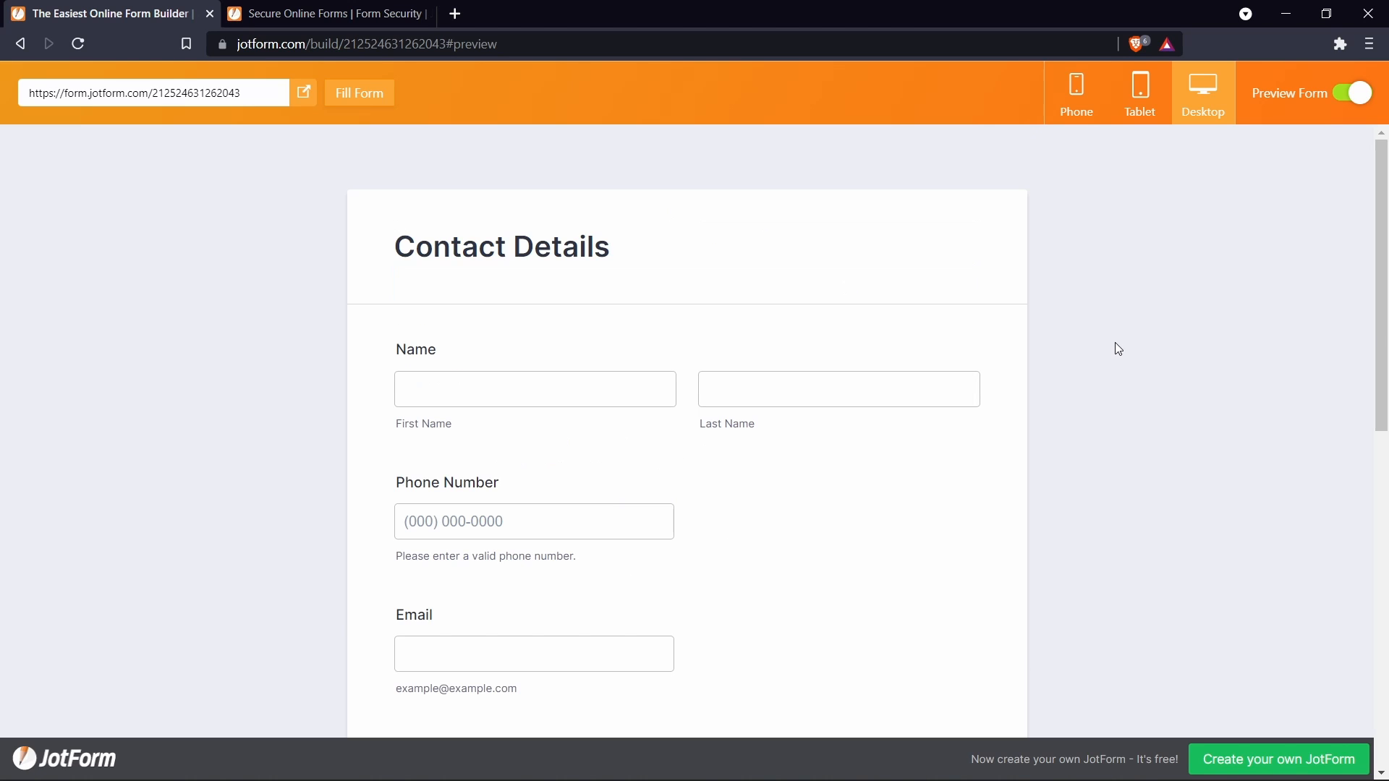
Step: Check the form preview in the phone and tablet layouts and return to the desktop layout
{"action": "left_click", "coordinate": [1074, 114]}
{"action": "scroll", "coordinate": [702, 487], "scroll_direction": "down", "scroll_amount": 5}
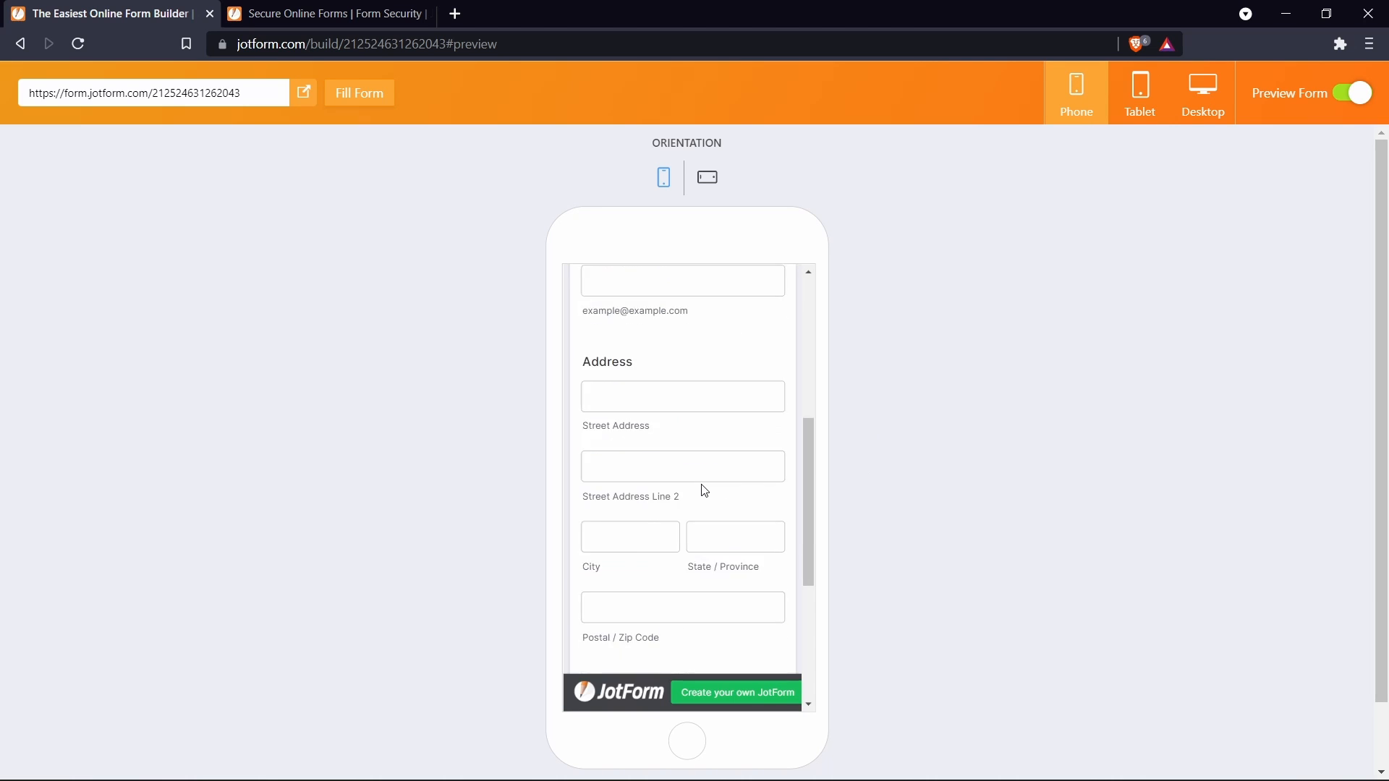
{"action": "scroll", "coordinate": [705, 491], "scroll_direction": "up", "scroll_amount": 2}
{"action": "left_click", "coordinate": [1141, 94]}
{"action": "left_click", "coordinate": [1207, 101]}
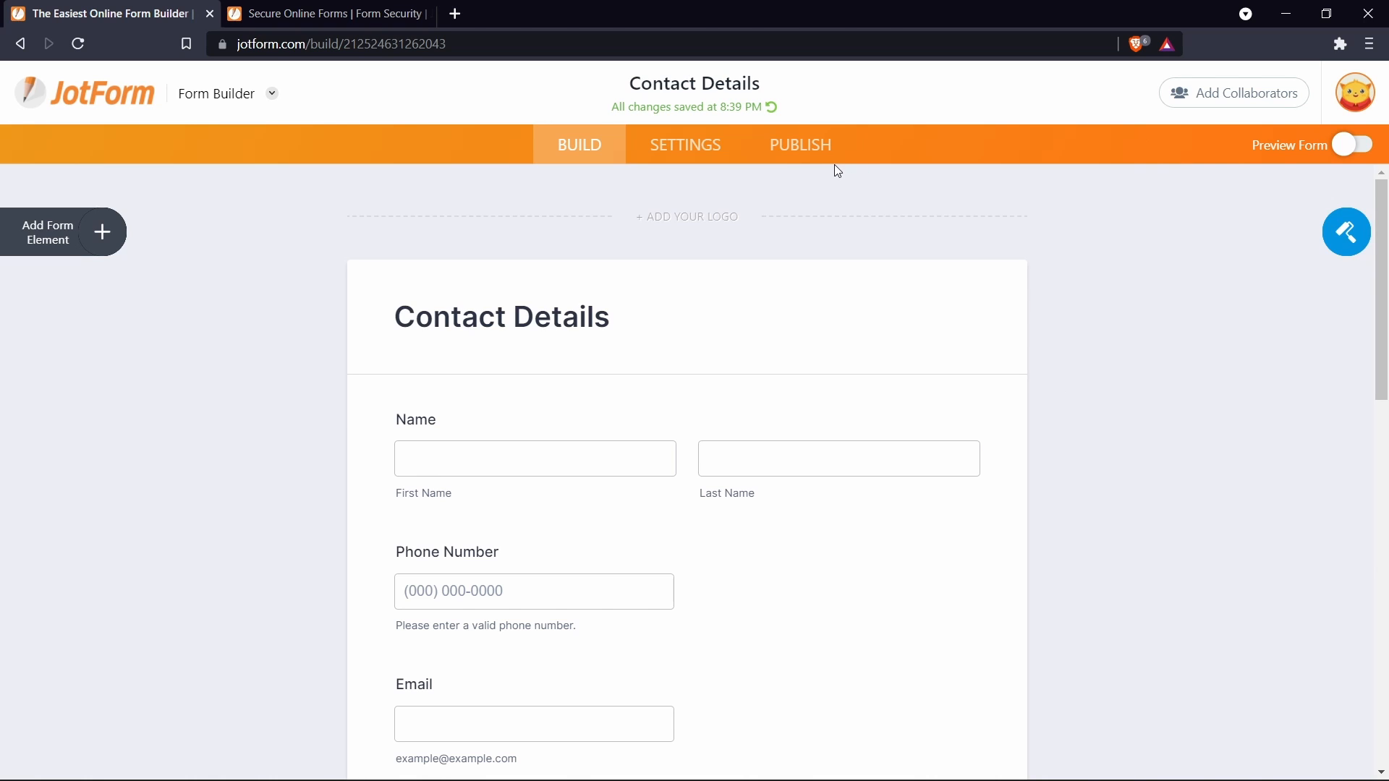
Step: Open the form's publishing options and review the shared link's access settings, permissions and submission link options
{"action": "left_click", "coordinate": [775, 153]}
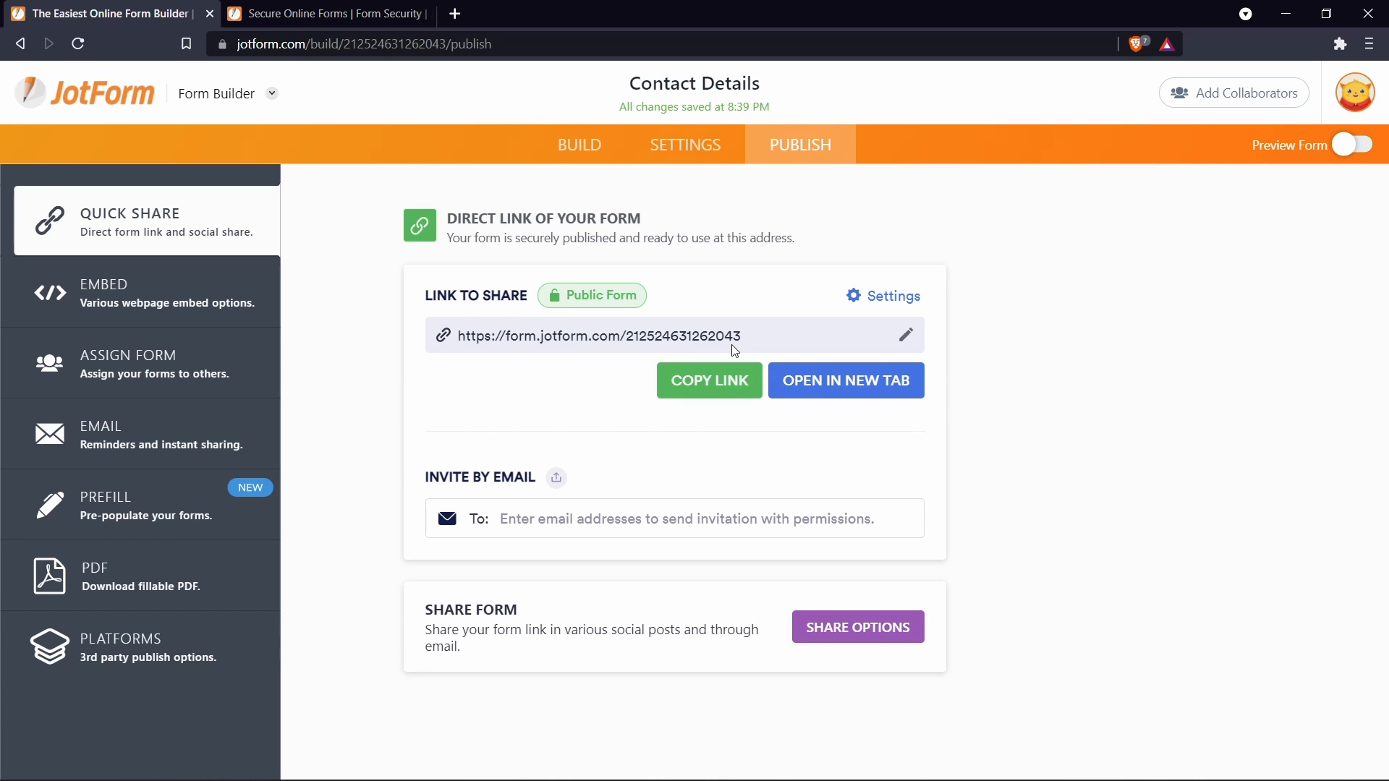
{"action": "left_click", "coordinate": [612, 307]}
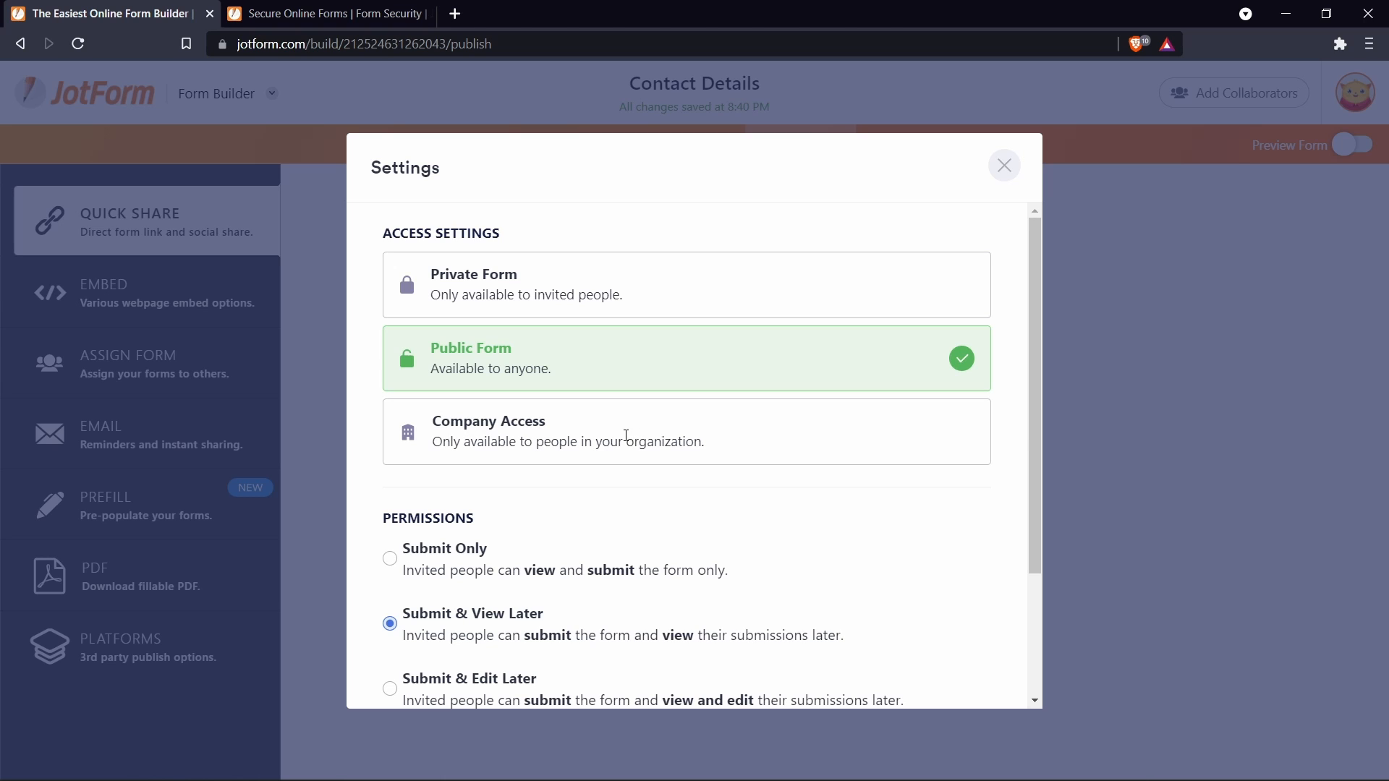
{"action": "scroll", "coordinate": [602, 521], "scroll_direction": "down", "scroll_amount": 3}
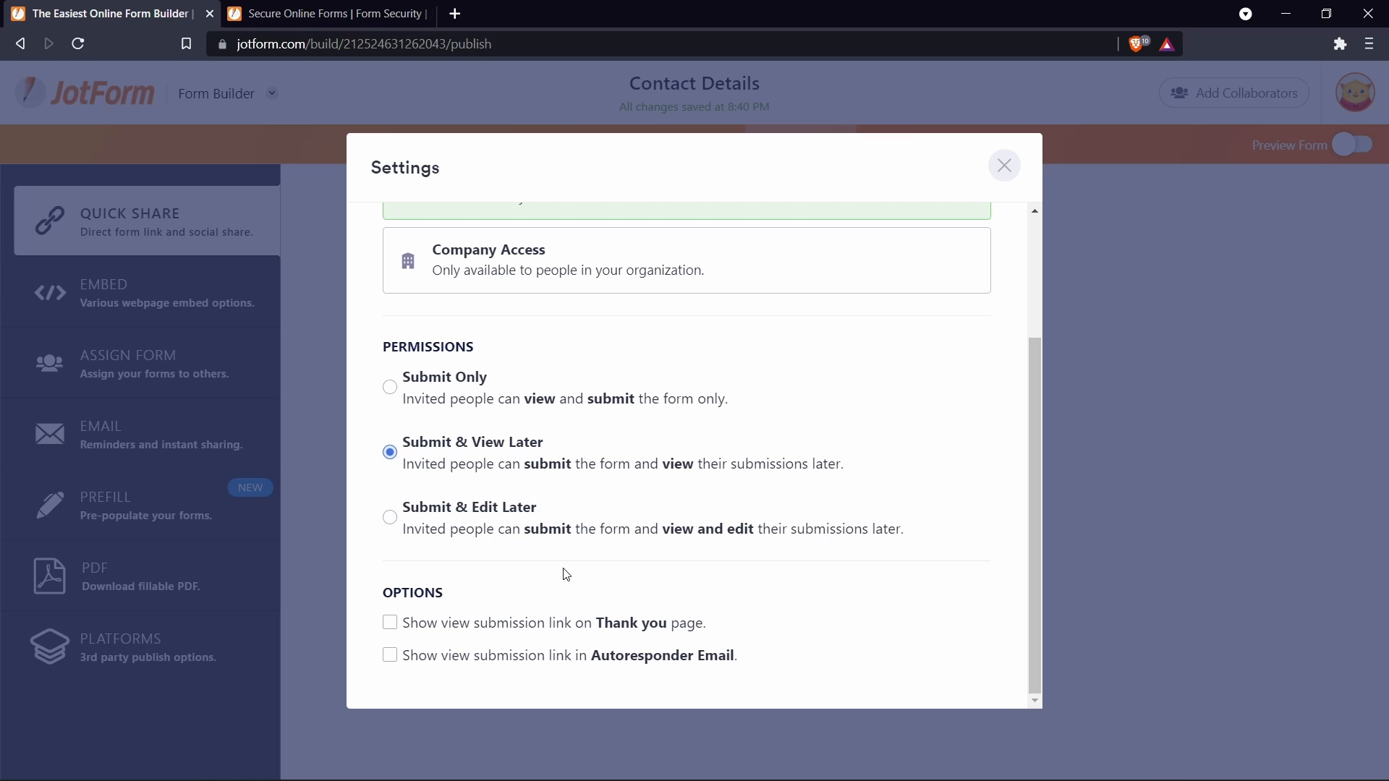
{"action": "left_click", "coordinate": [521, 626]}
{"action": "scroll", "coordinate": [699, 431], "scroll_direction": "up", "scroll_amount": 3}
{"action": "left_click", "coordinate": [1063, 535]}
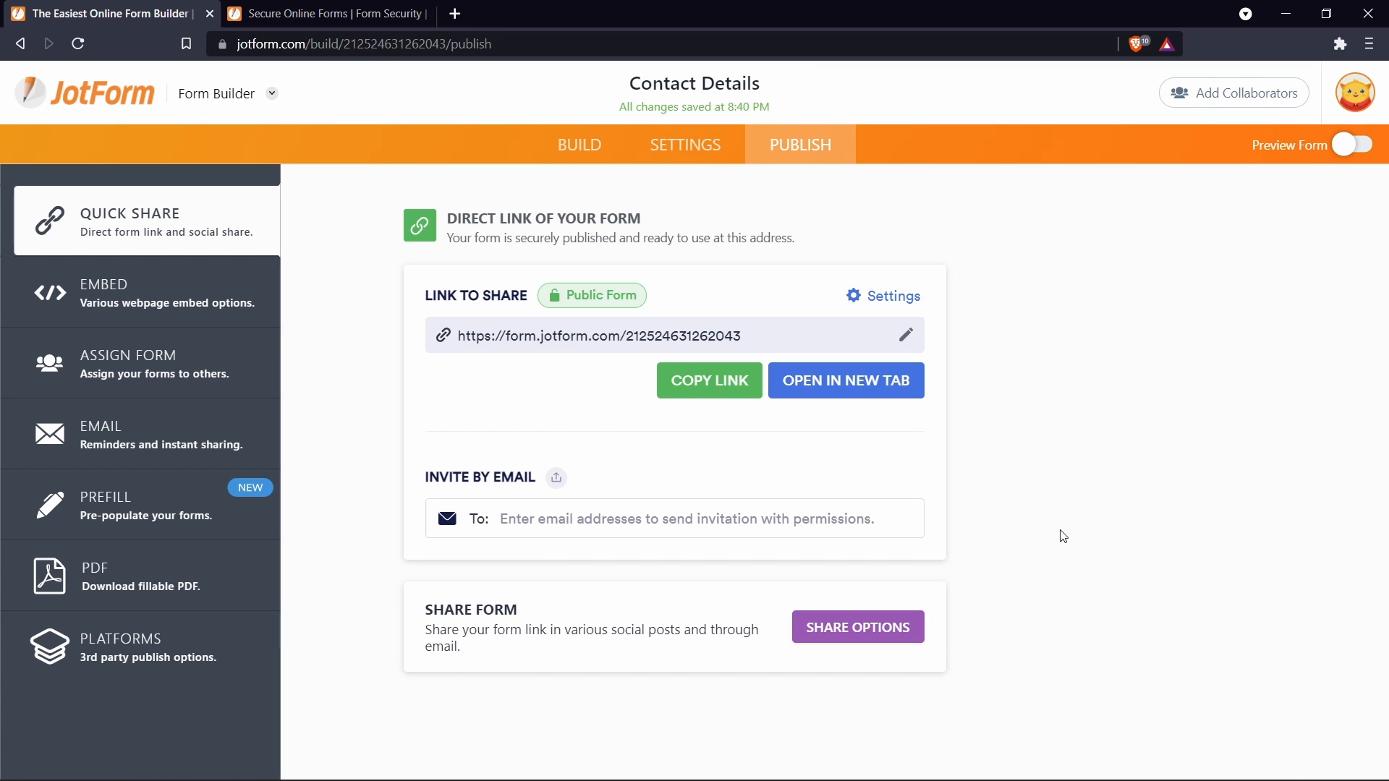
Step: Review the form's social sharing options and website embed options, and return to quick sharing
{"action": "left_click", "coordinate": [876, 626]}
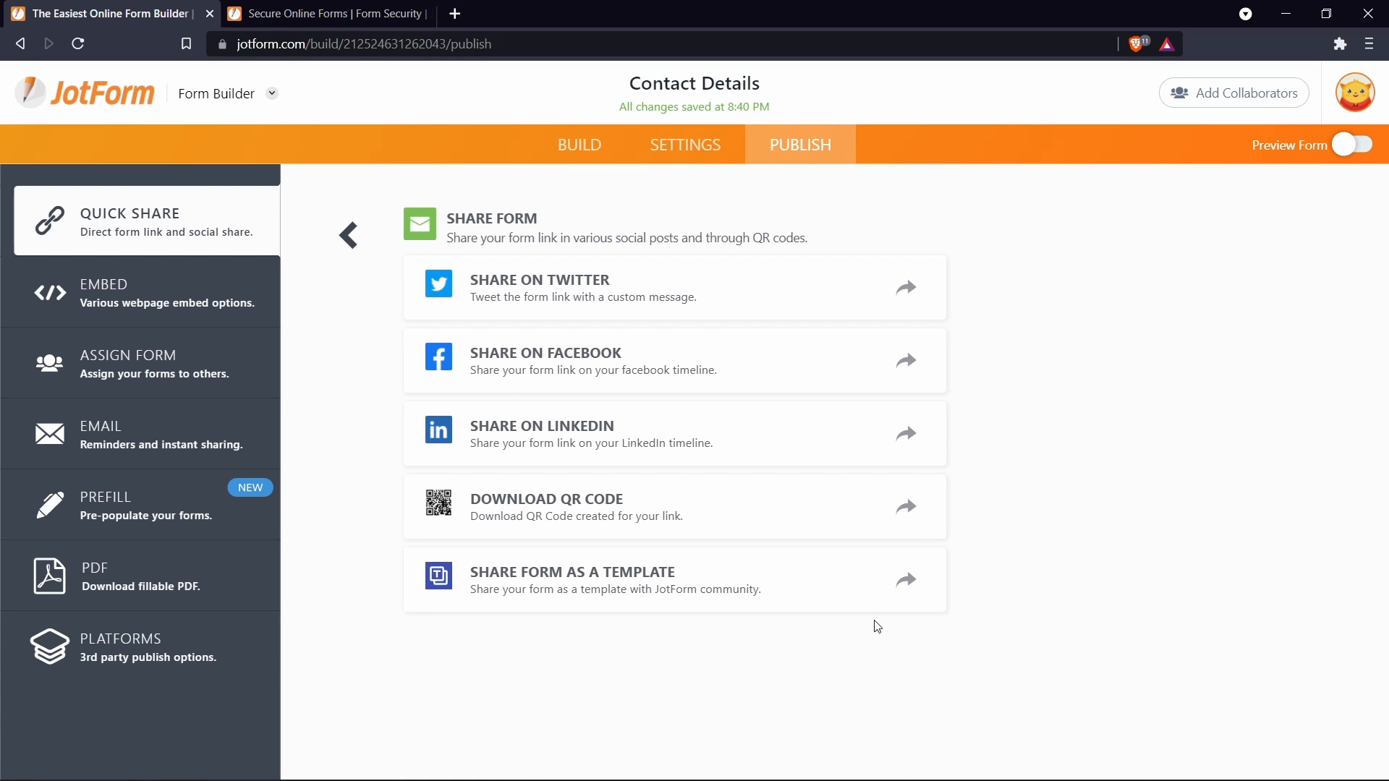
{"action": "left_click", "coordinate": [348, 250]}
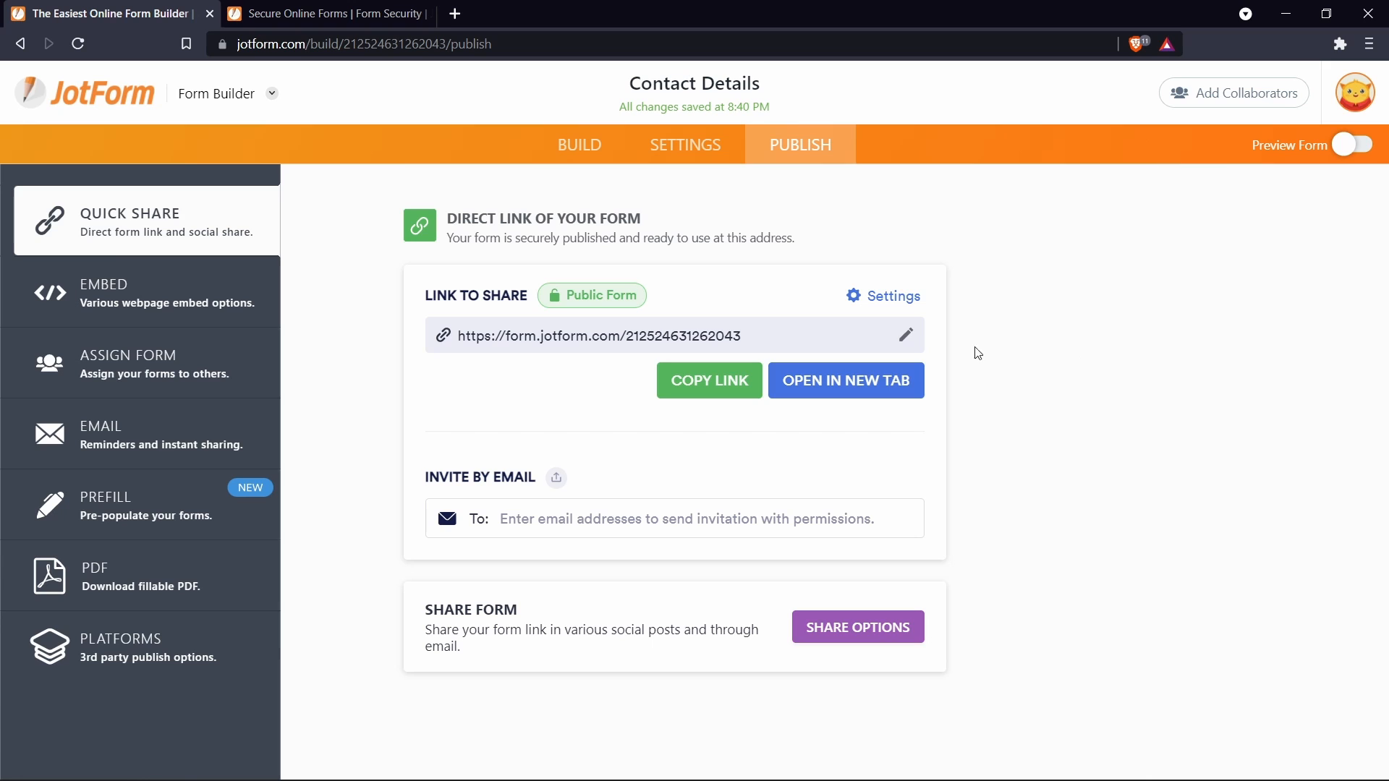
{"action": "left_click", "coordinate": [134, 288]}
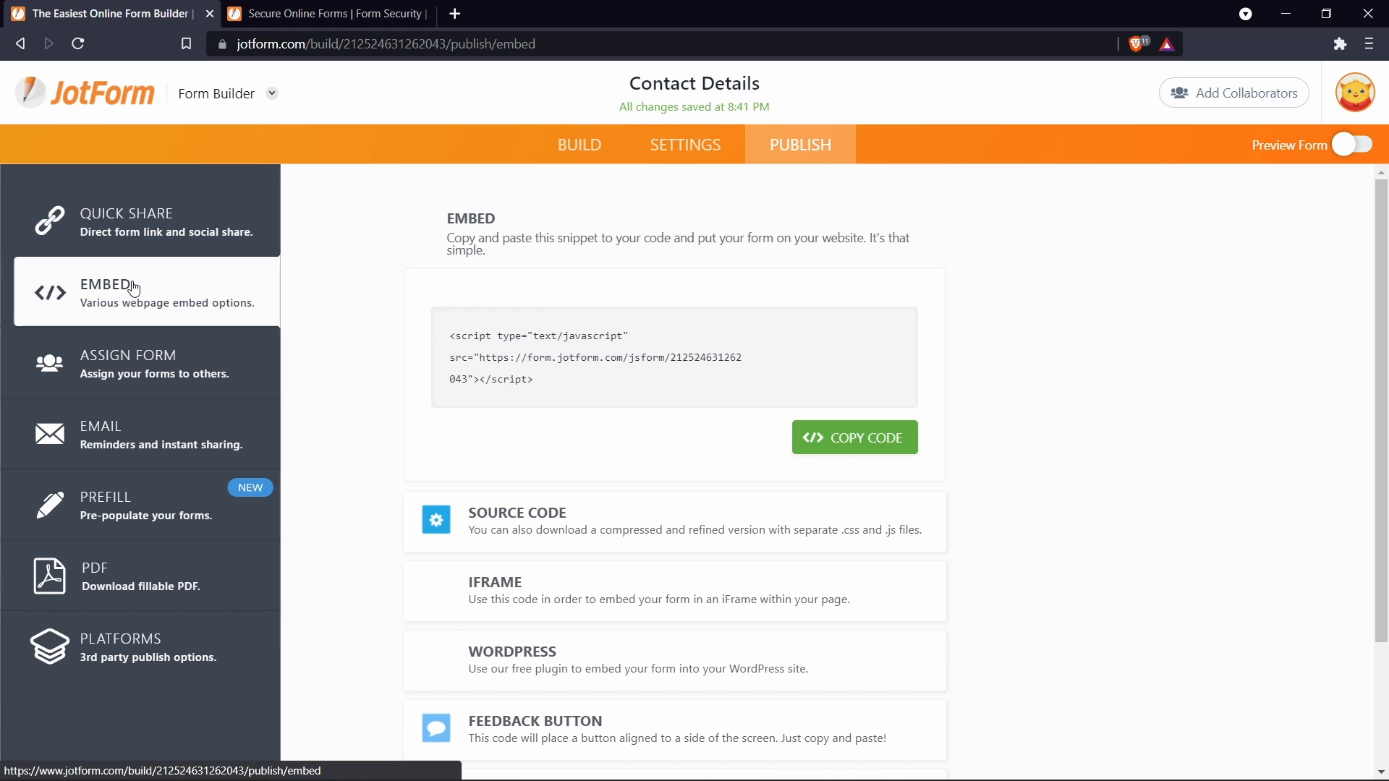
{"action": "scroll", "coordinate": [1094, 522], "scroll_direction": "down", "scroll_amount": 2}
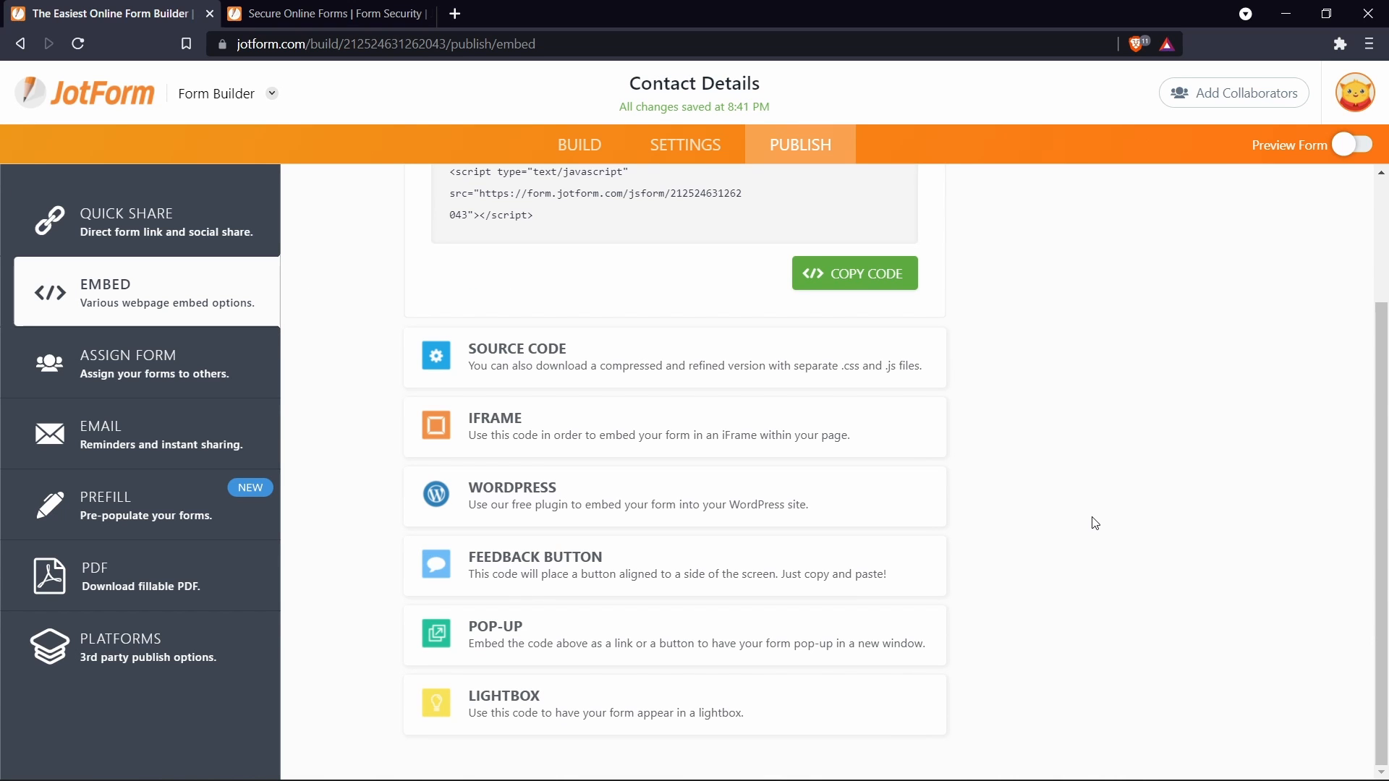
{"action": "scroll", "coordinate": [1095, 523], "scroll_direction": "up", "scroll_amount": 2}
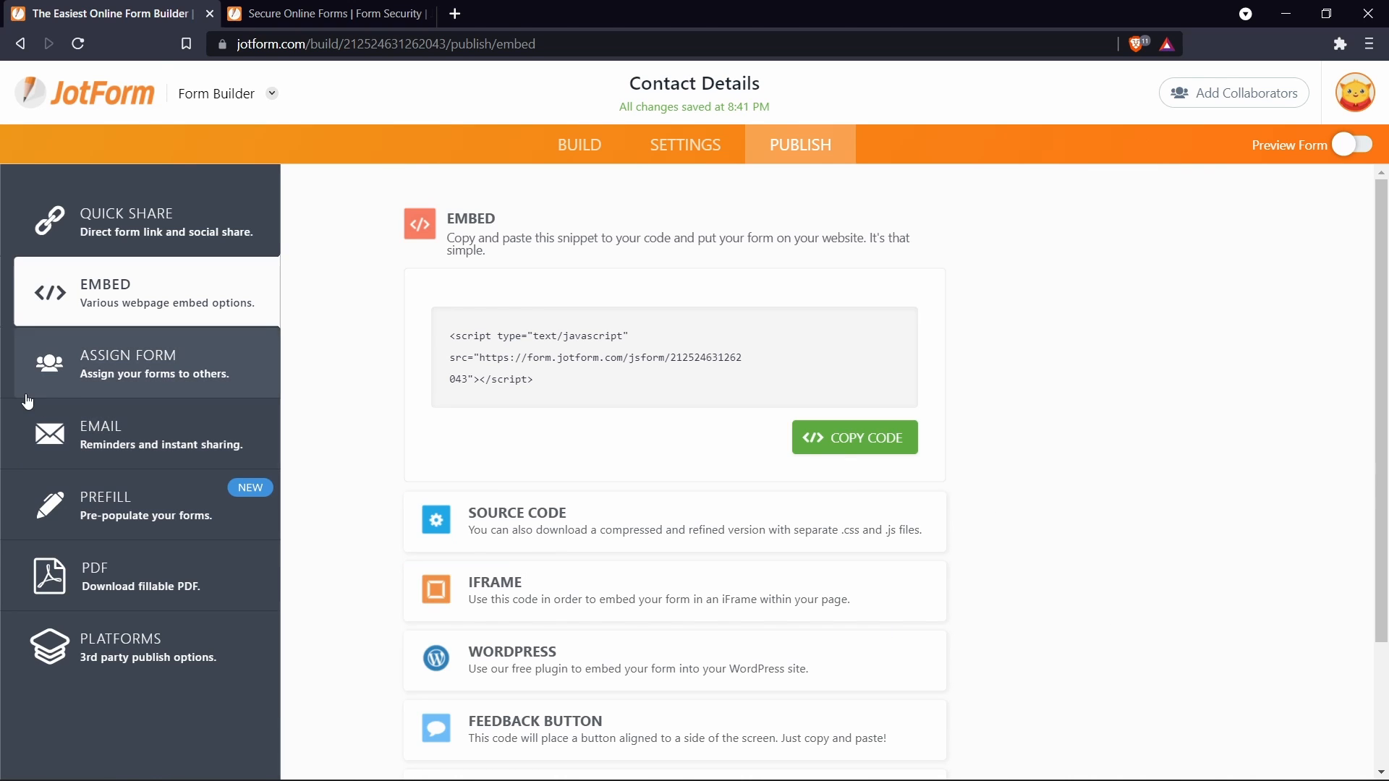
{"action": "left_click", "coordinate": [145, 221]}
Step: Go to My Forms, open the Contact Details form's inbox and look at its submission filter options
{"action": "left_click", "coordinate": [119, 106]}
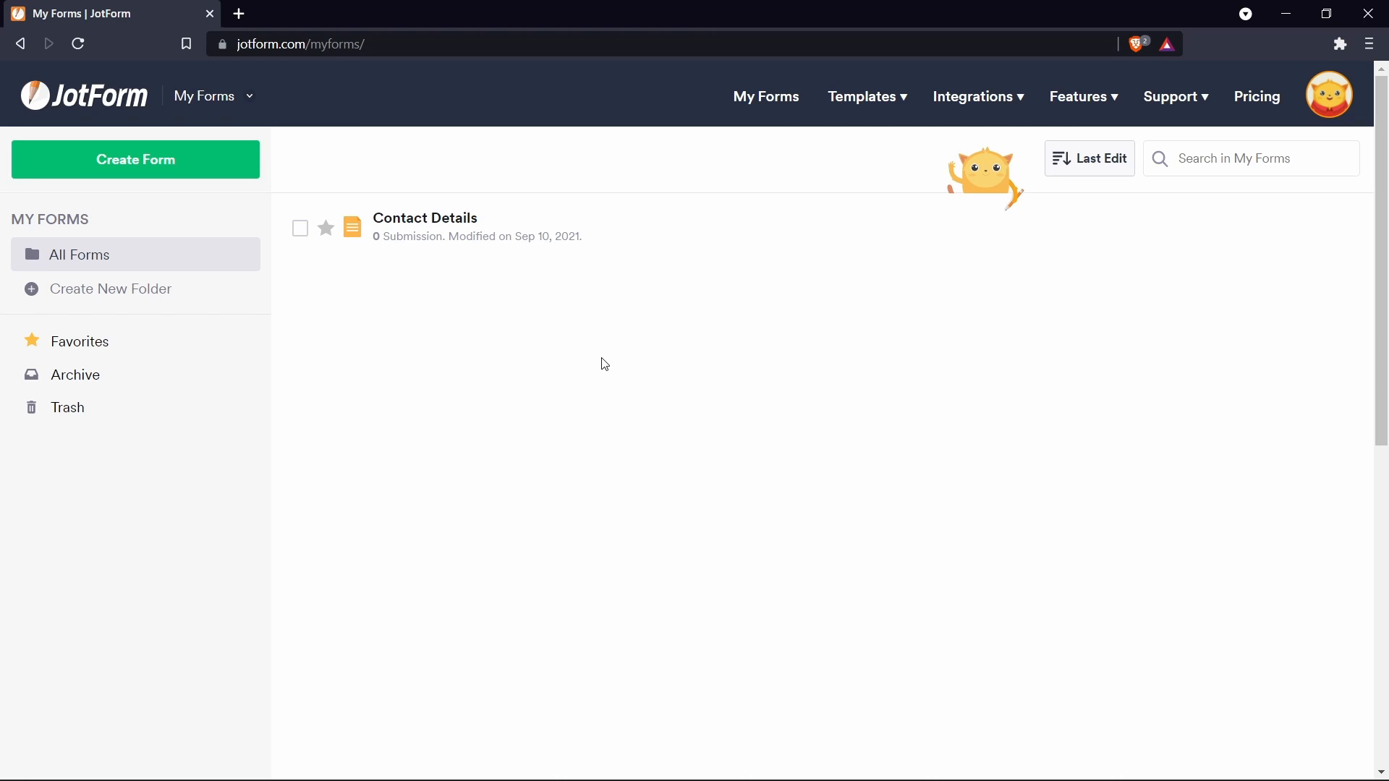
{"action": "mouse_move", "coordinate": [1149, 239]}
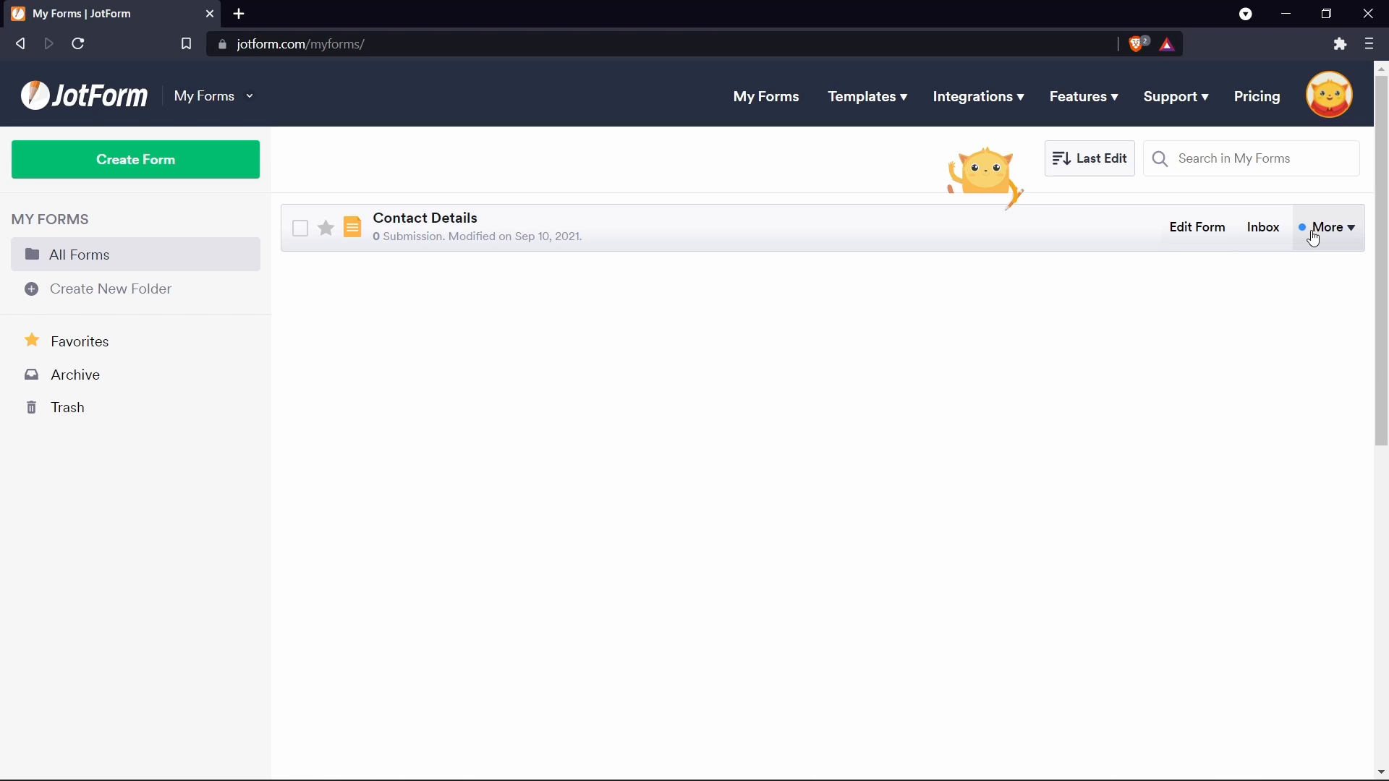
{"action": "left_click", "coordinate": [1254, 237]}
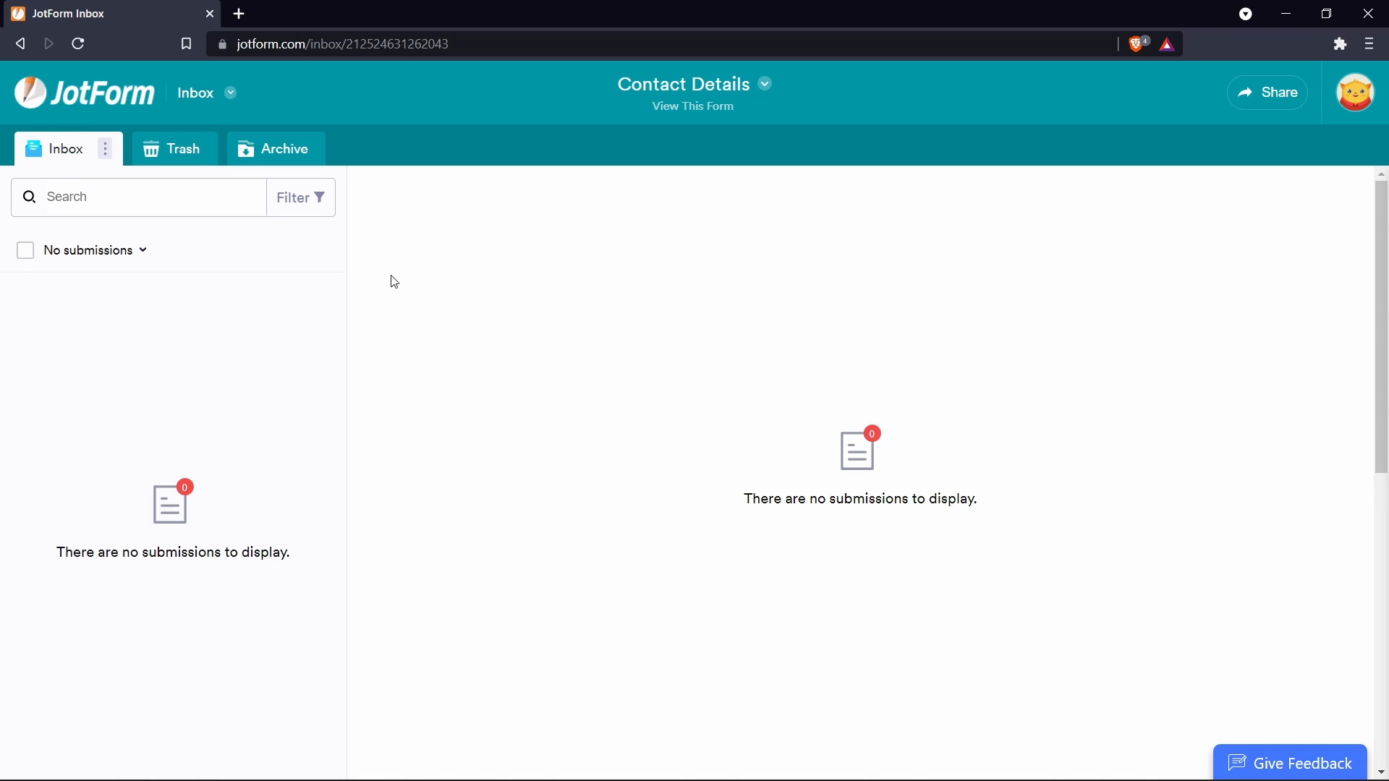
{"action": "left_click", "coordinate": [298, 204]}
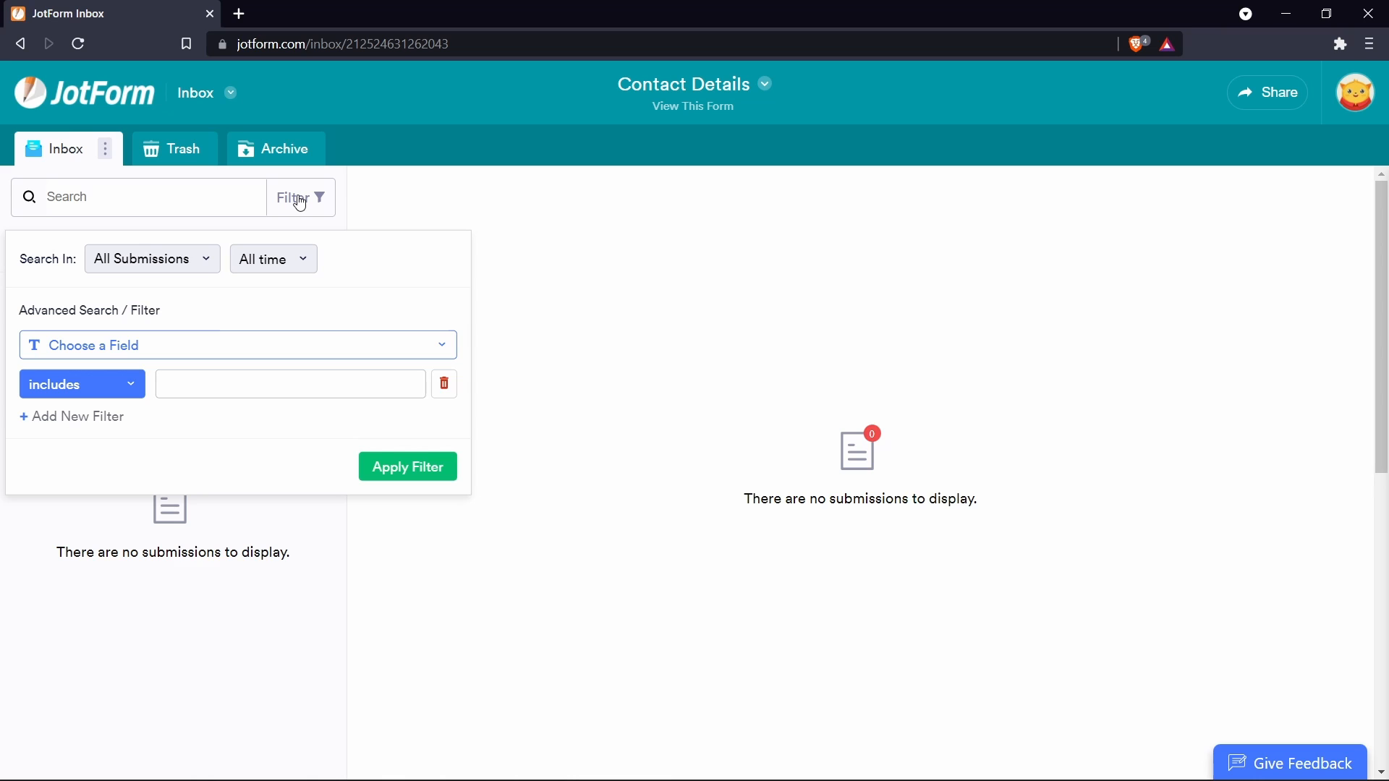
{"action": "left_click", "coordinate": [484, 238]}
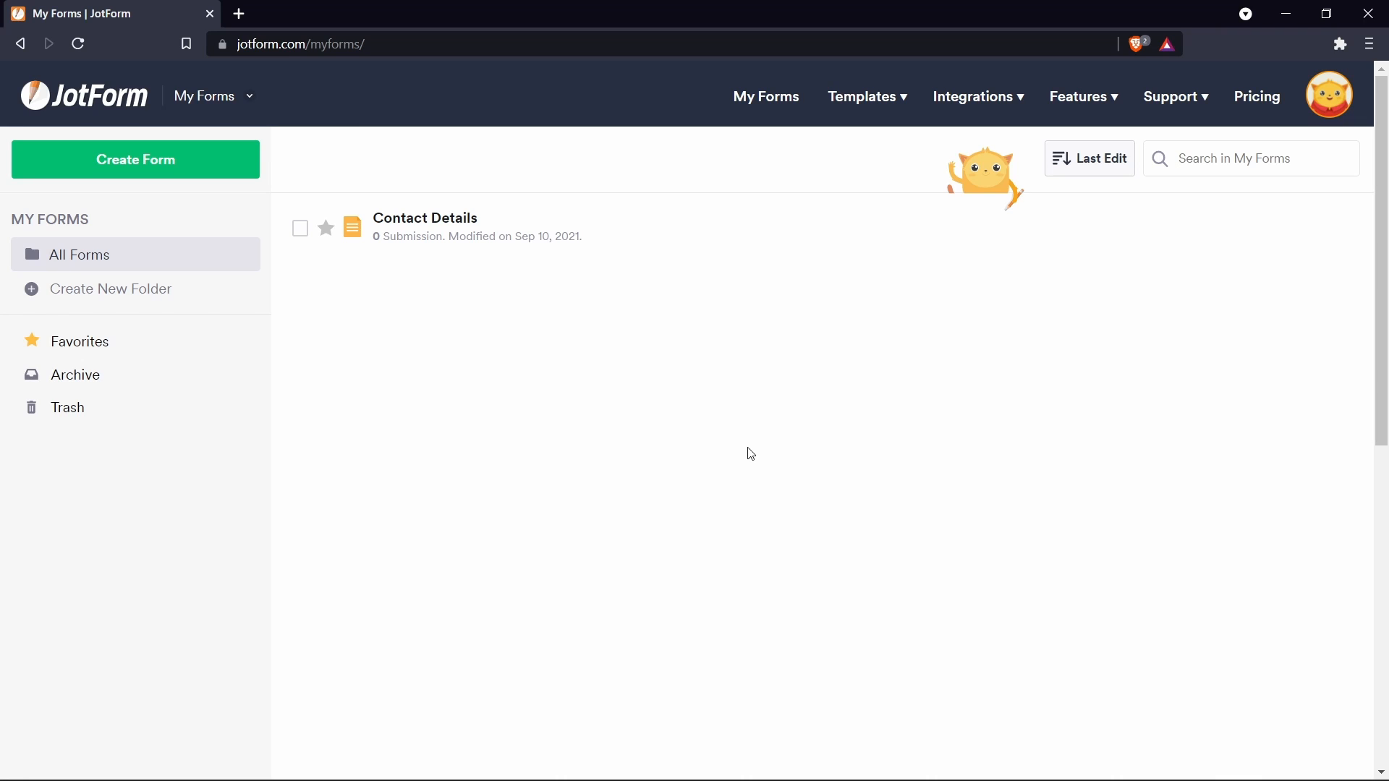
Step: Open JotForm Approvals from the features list and start creating an approval flow from a template
{"action": "mouse_move", "coordinate": [1074, 100]}
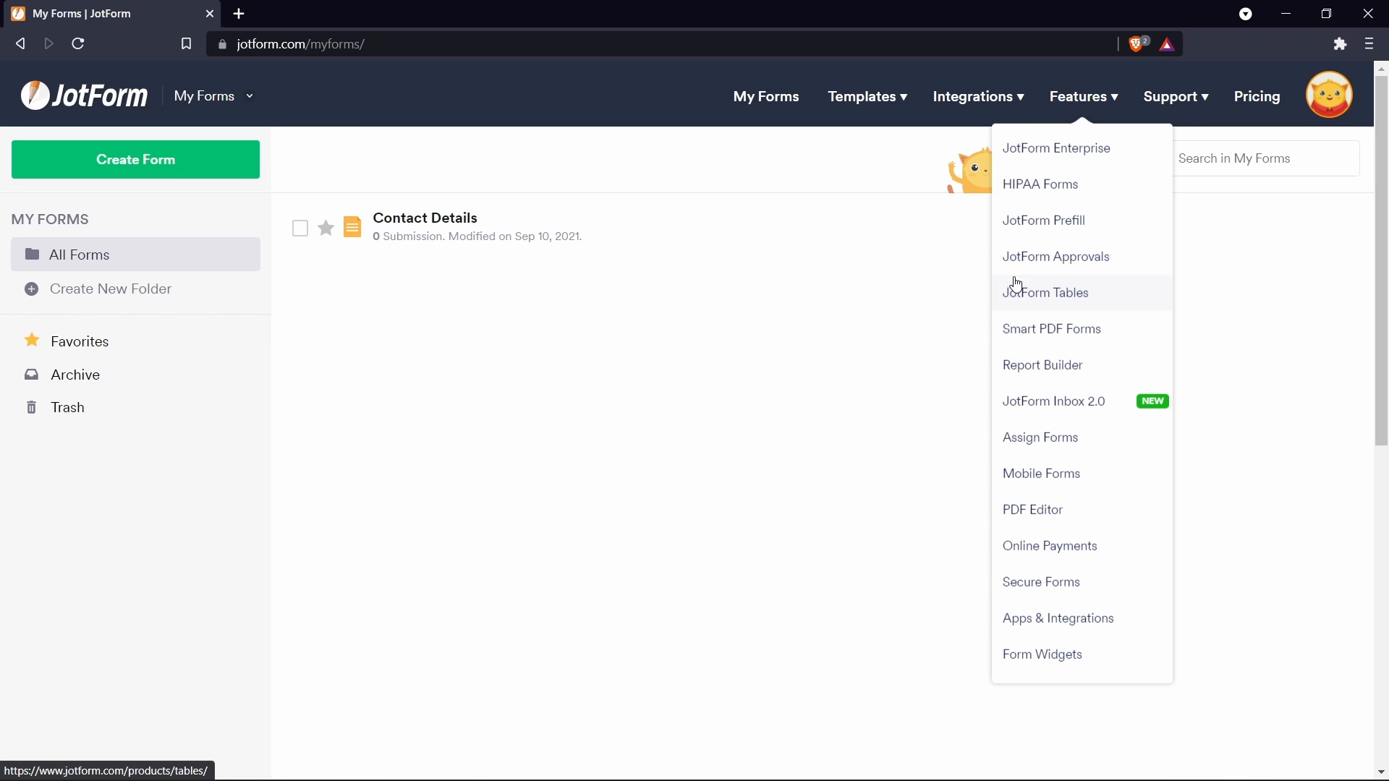
{"action": "left_click", "coordinate": [1117, 255]}
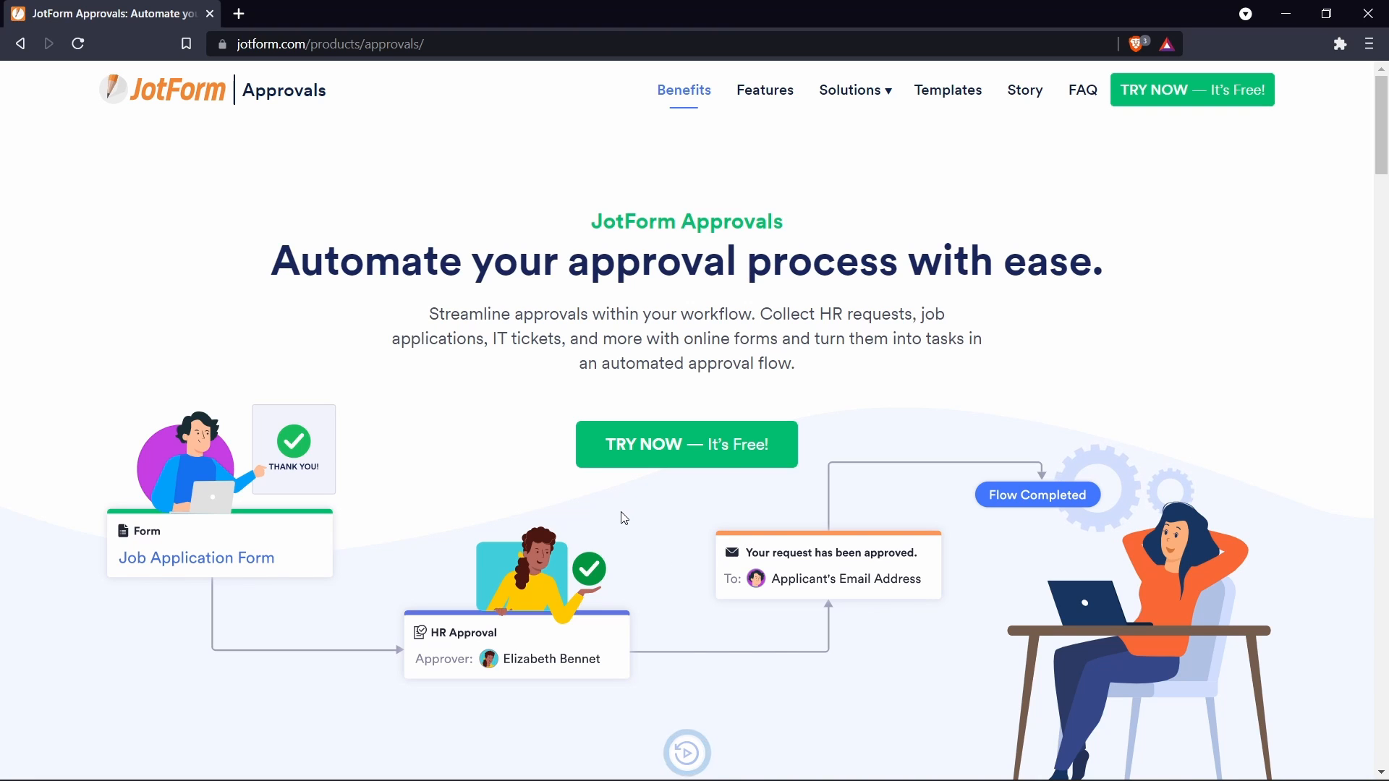
{"action": "left_click", "coordinate": [590, 438]}
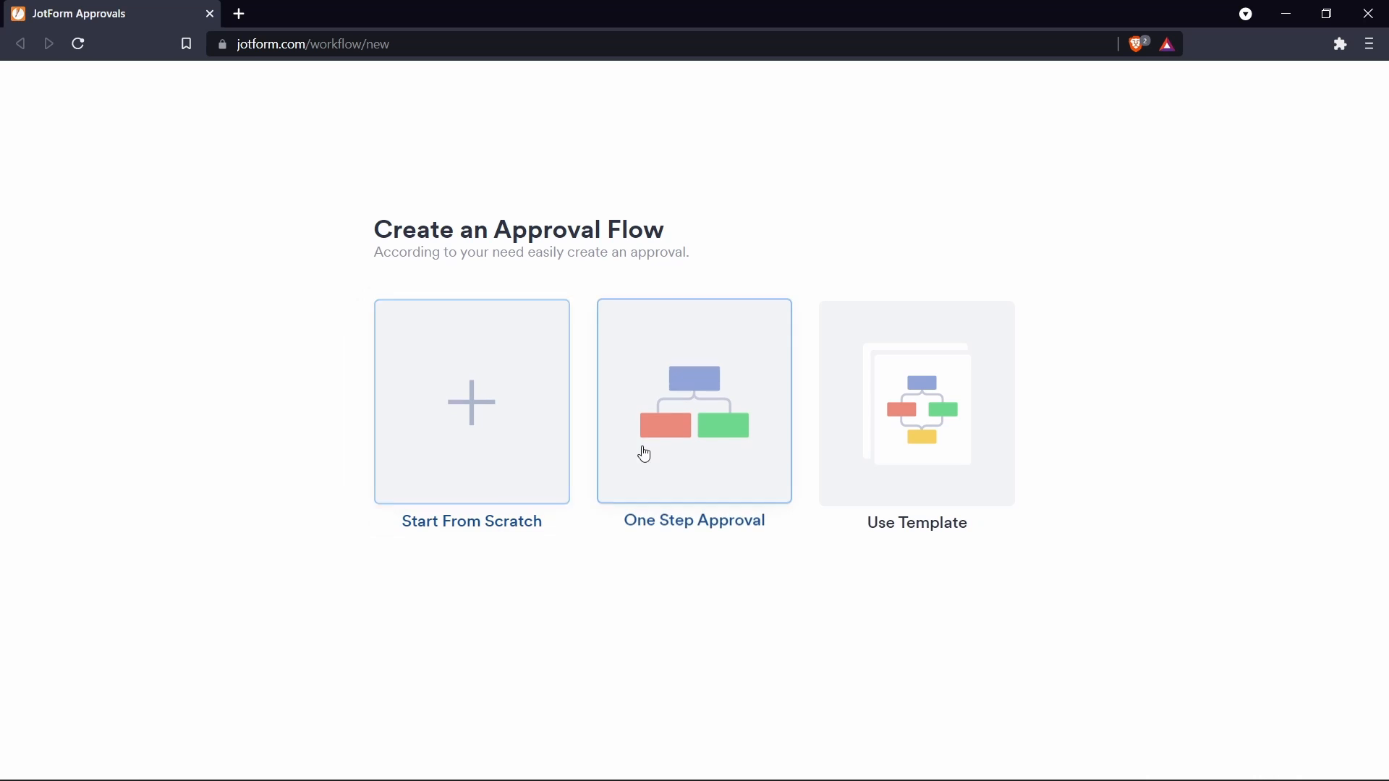
{"action": "left_click", "coordinate": [906, 432]}
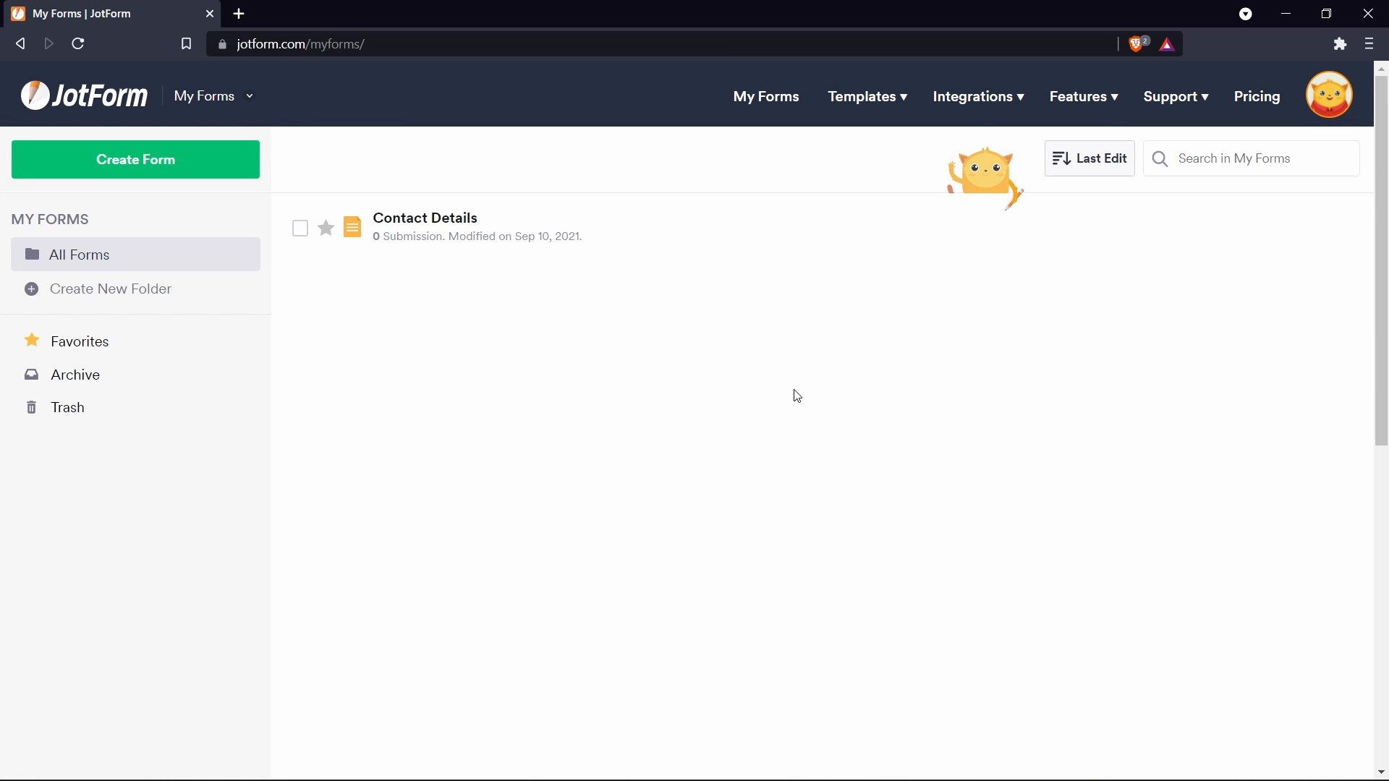
Step: View the list of integrations available from the My Forms page
{"action": "mouse_move", "coordinate": [1031, 107]}
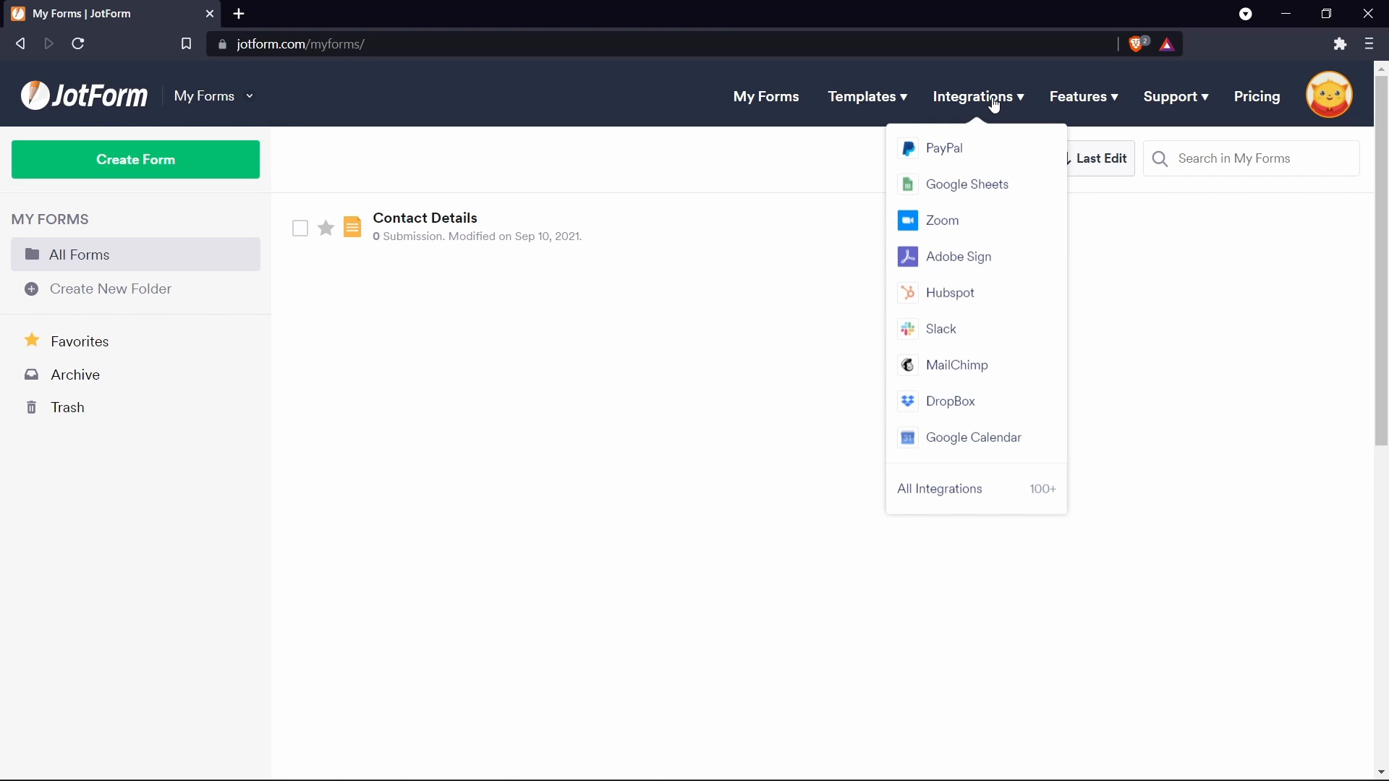